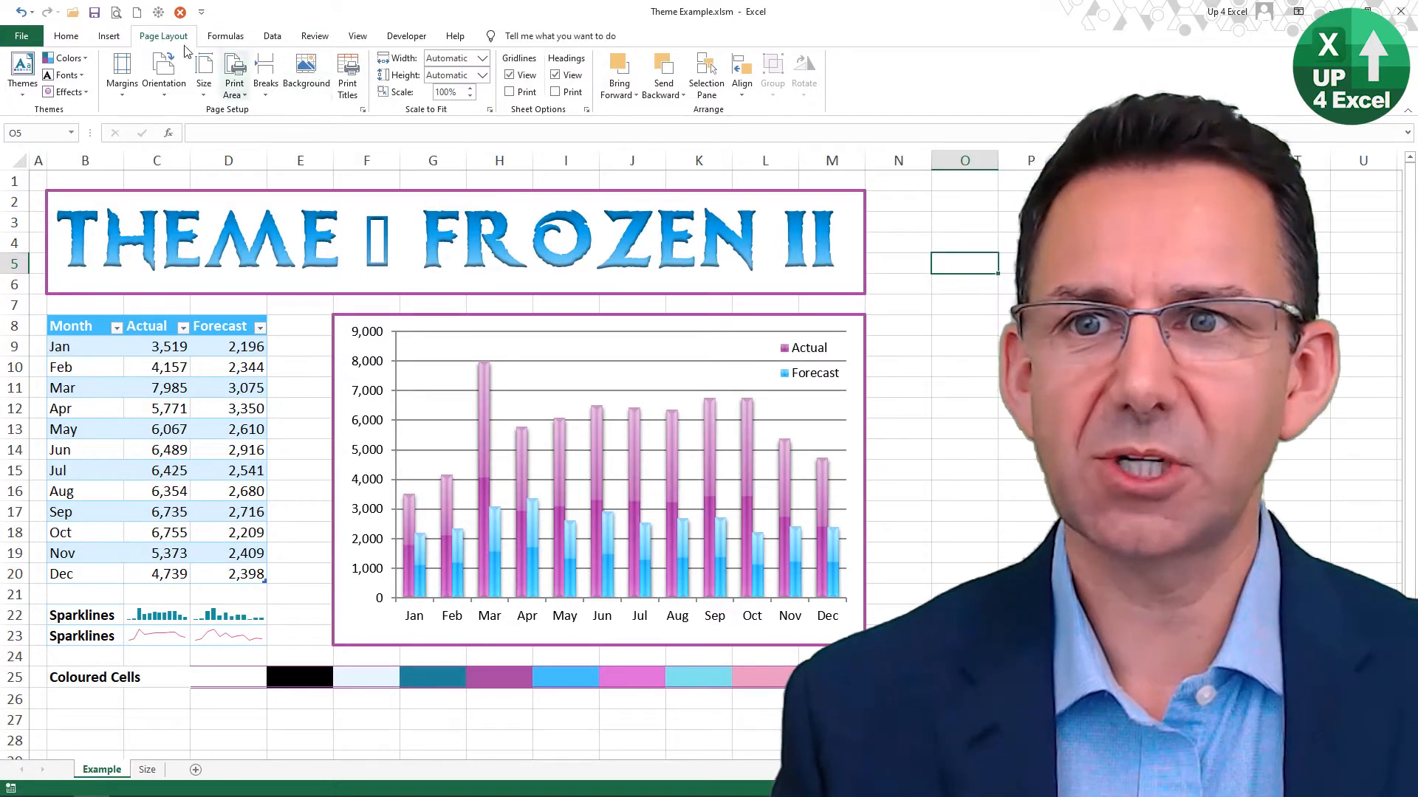
# Step: View the image sources offered for a worksheet background and close the chooser without inserting a picture
pyautogui.click(310, 82)
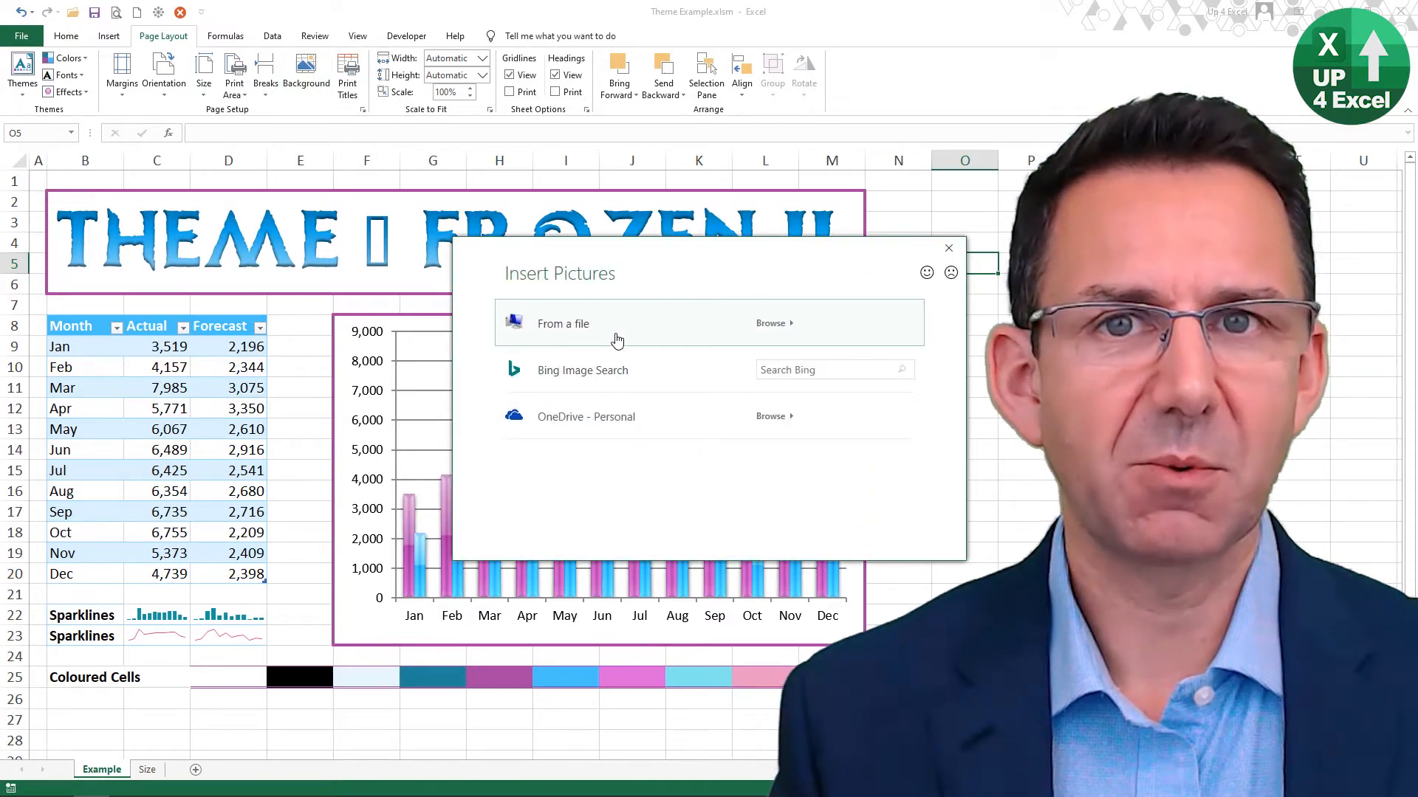
pyautogui.click(949, 250)
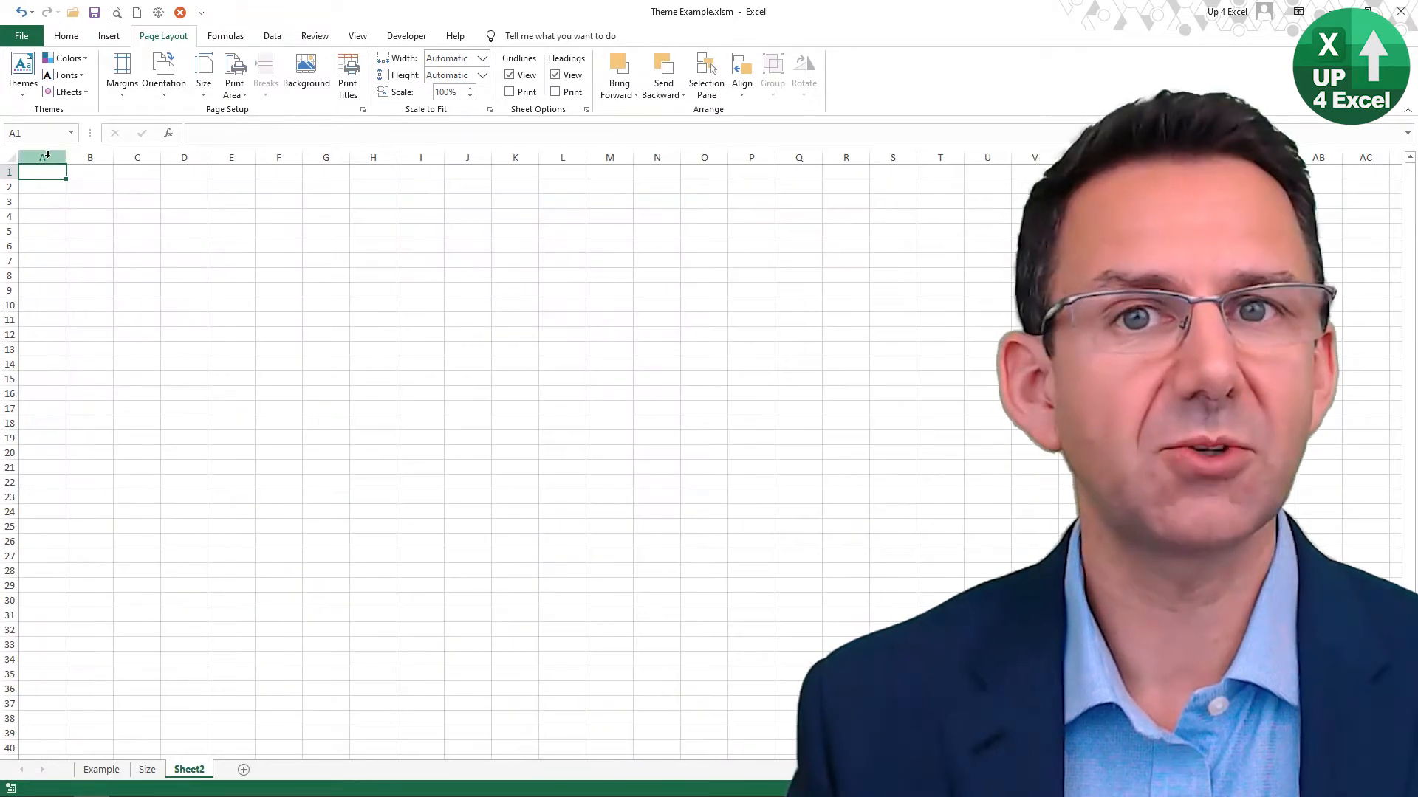
# Step: Widen columns A and B on Sheet2 until they span the visible window, and check column B's width in pixels
pyautogui.moveTo(65, 155); pyautogui.dragTo(1065, 152)
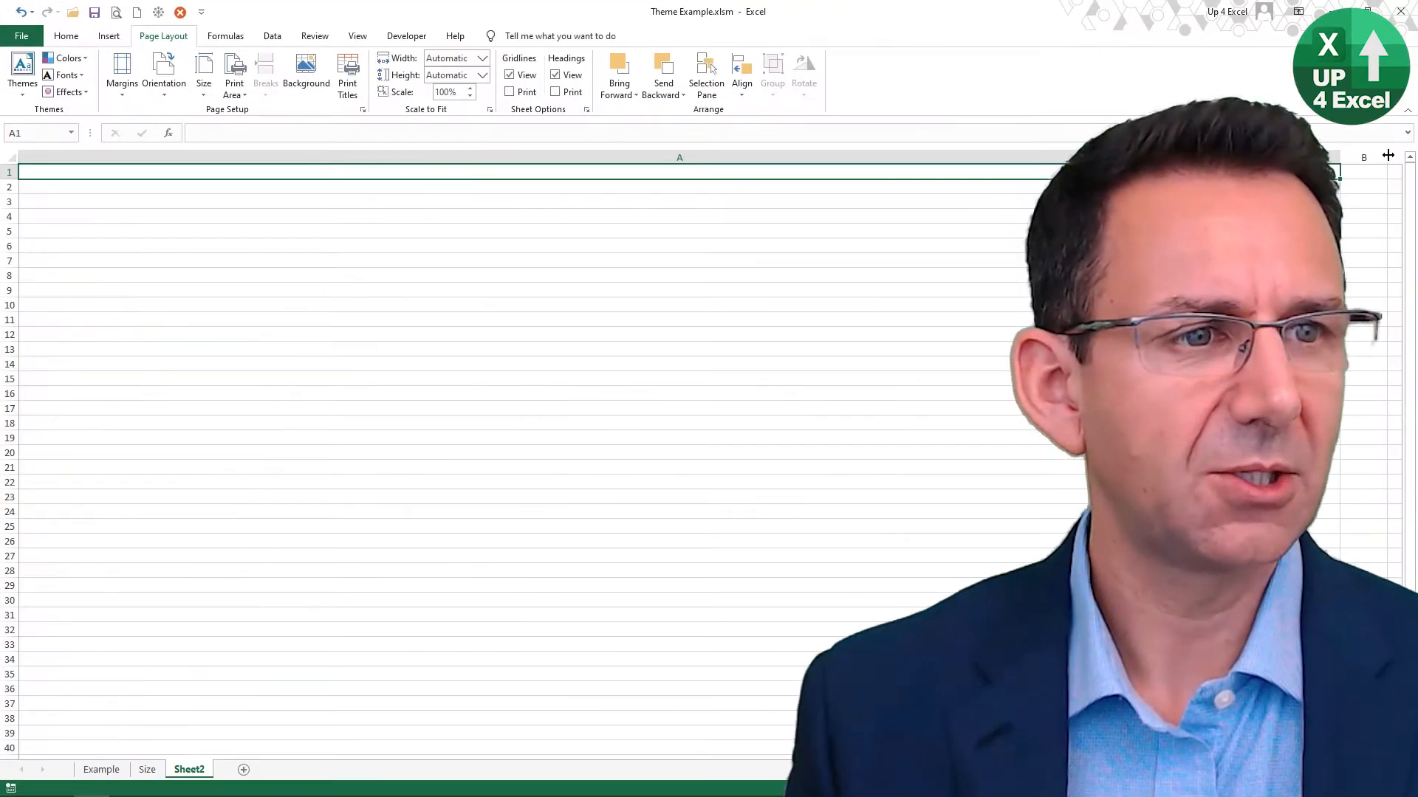
pyautogui.moveTo(1388, 155); pyautogui.dragTo(1401, 156)
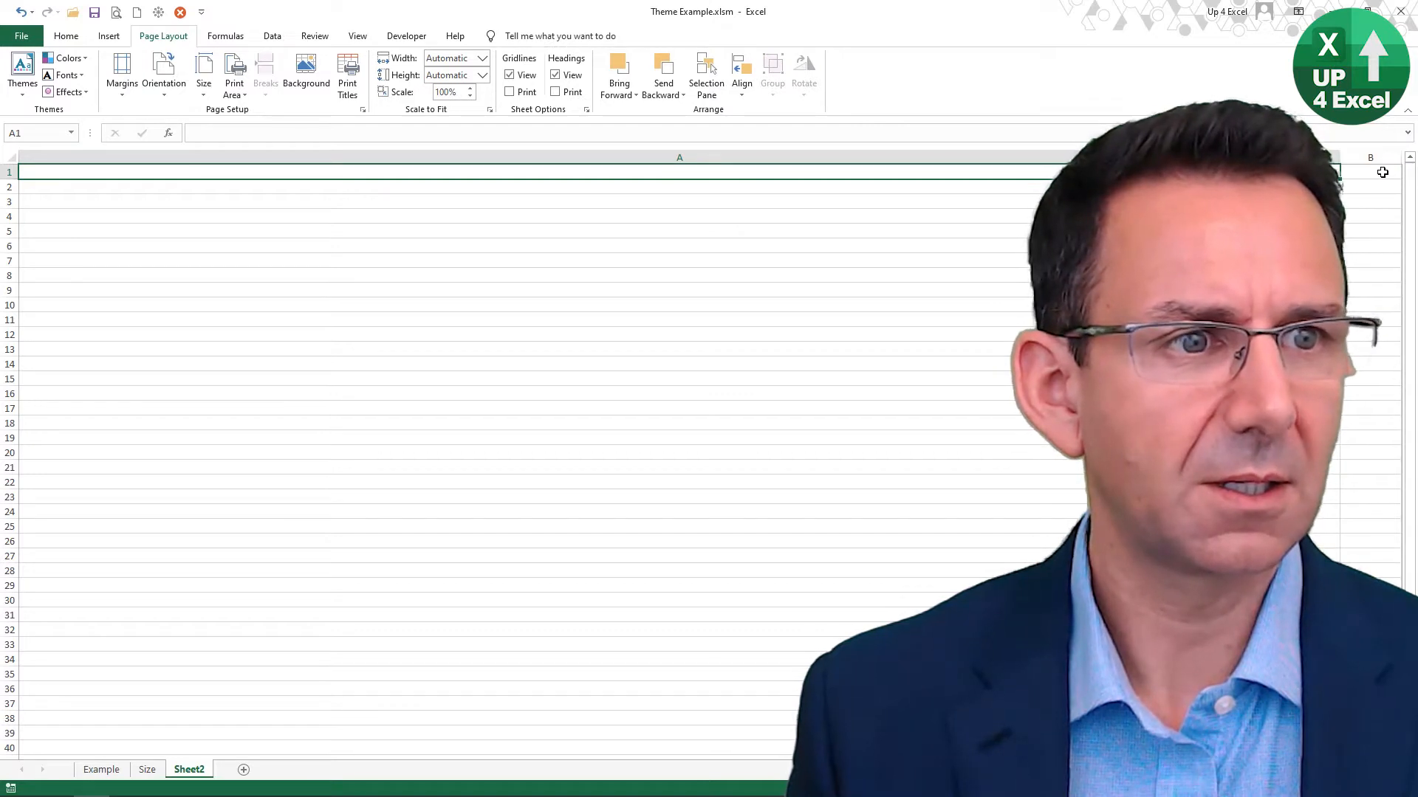
pyautogui.click(1382, 172)
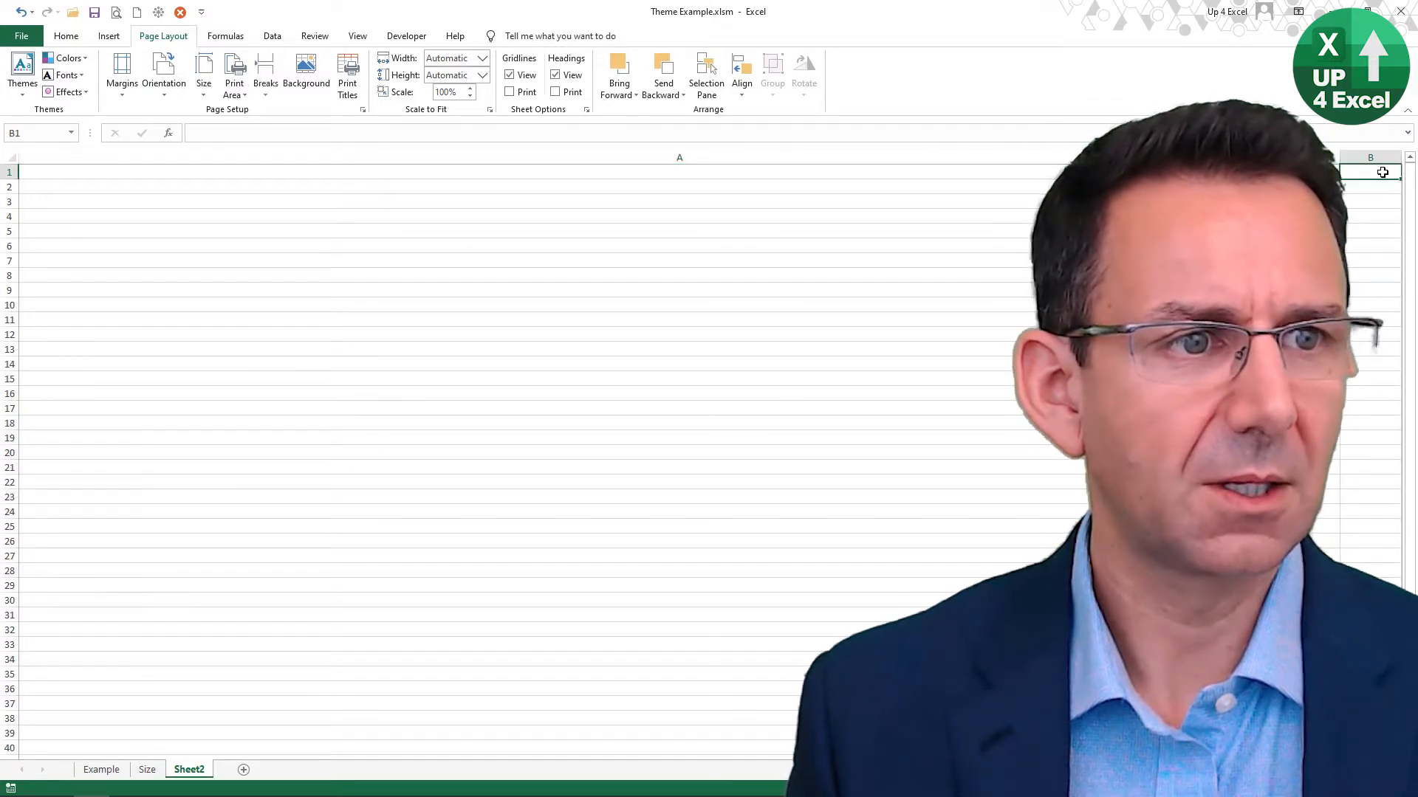
pyautogui.press('Right')
pyautogui.press('Right')
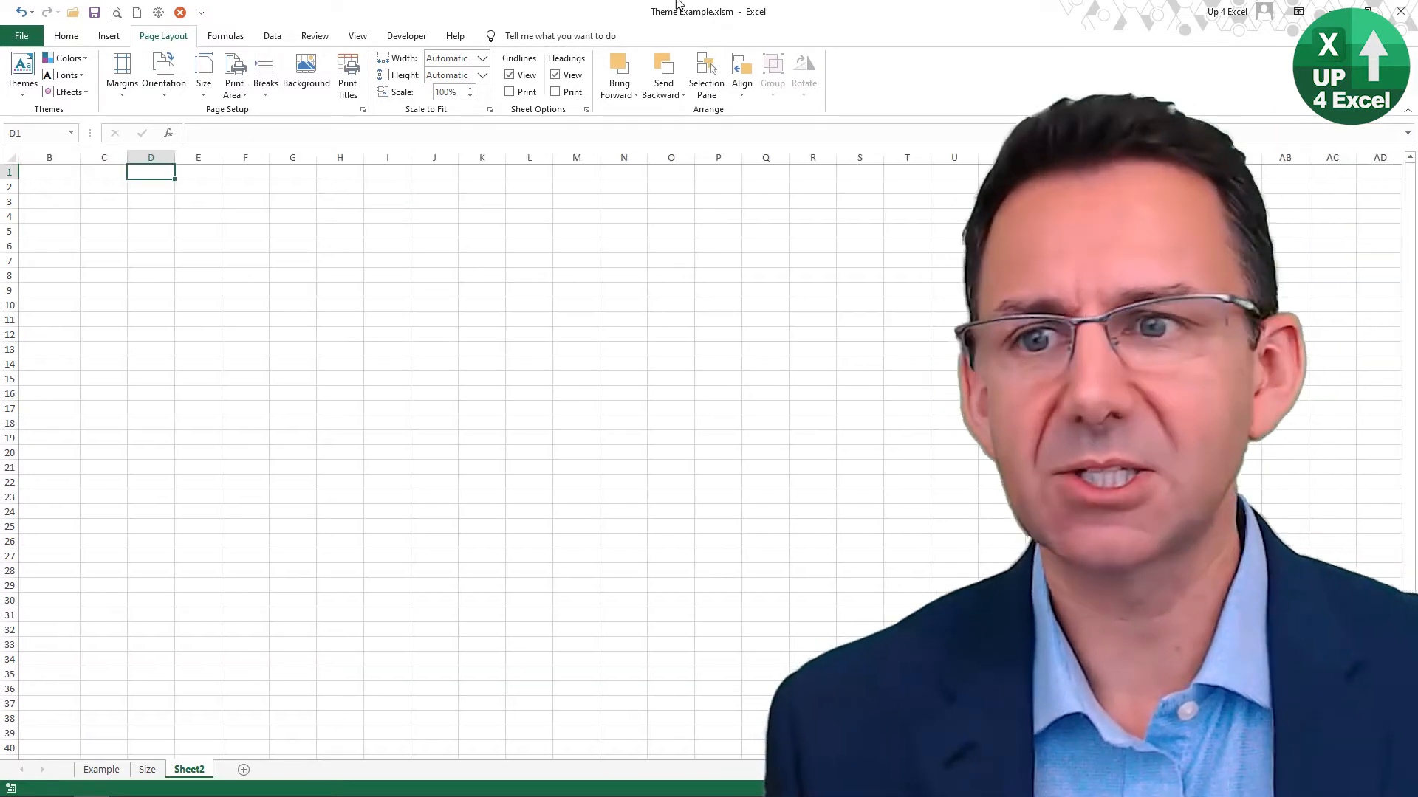
pyautogui.moveTo(81, 157); pyautogui.dragTo(81, 157)
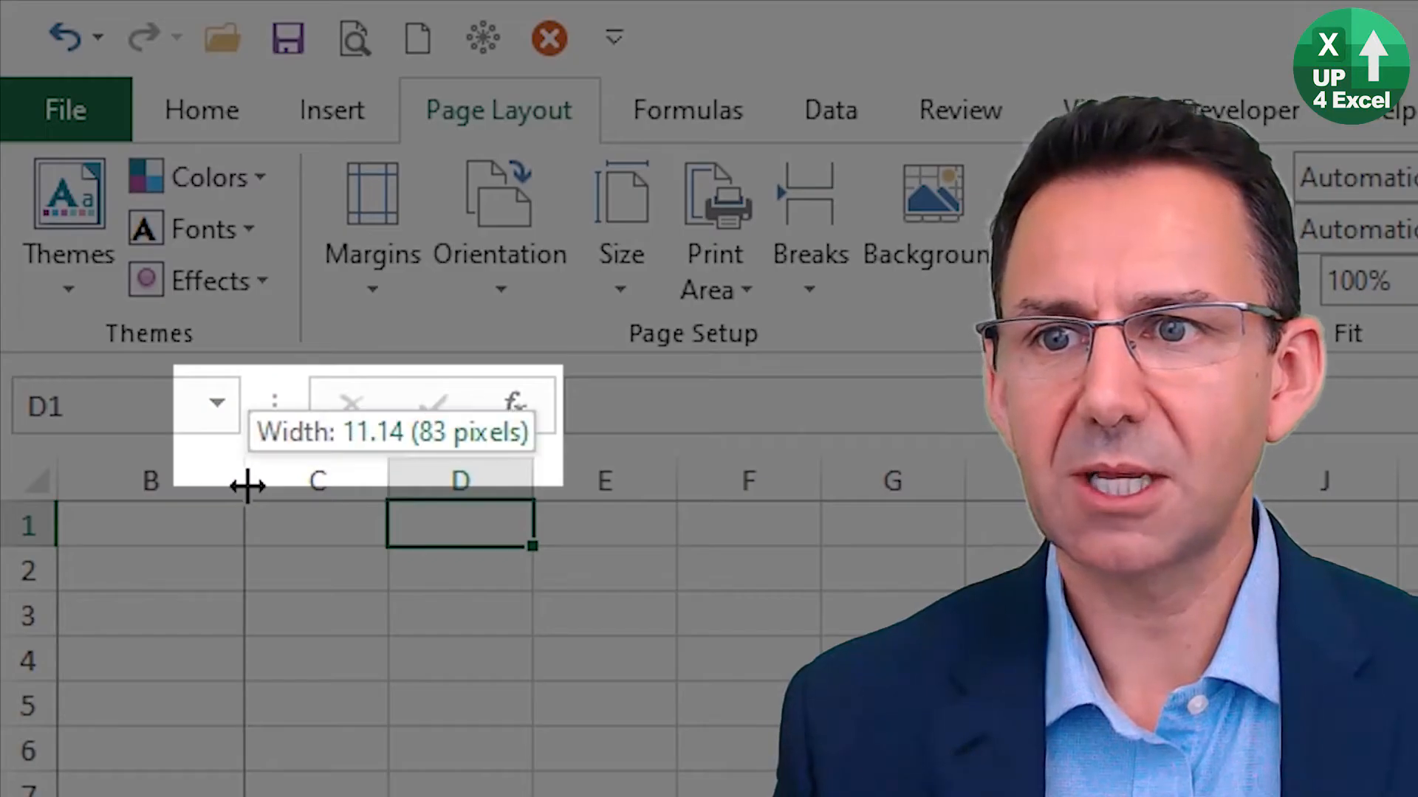
pyautogui.moveTo(247, 485); pyautogui.dragTo(248, 485)
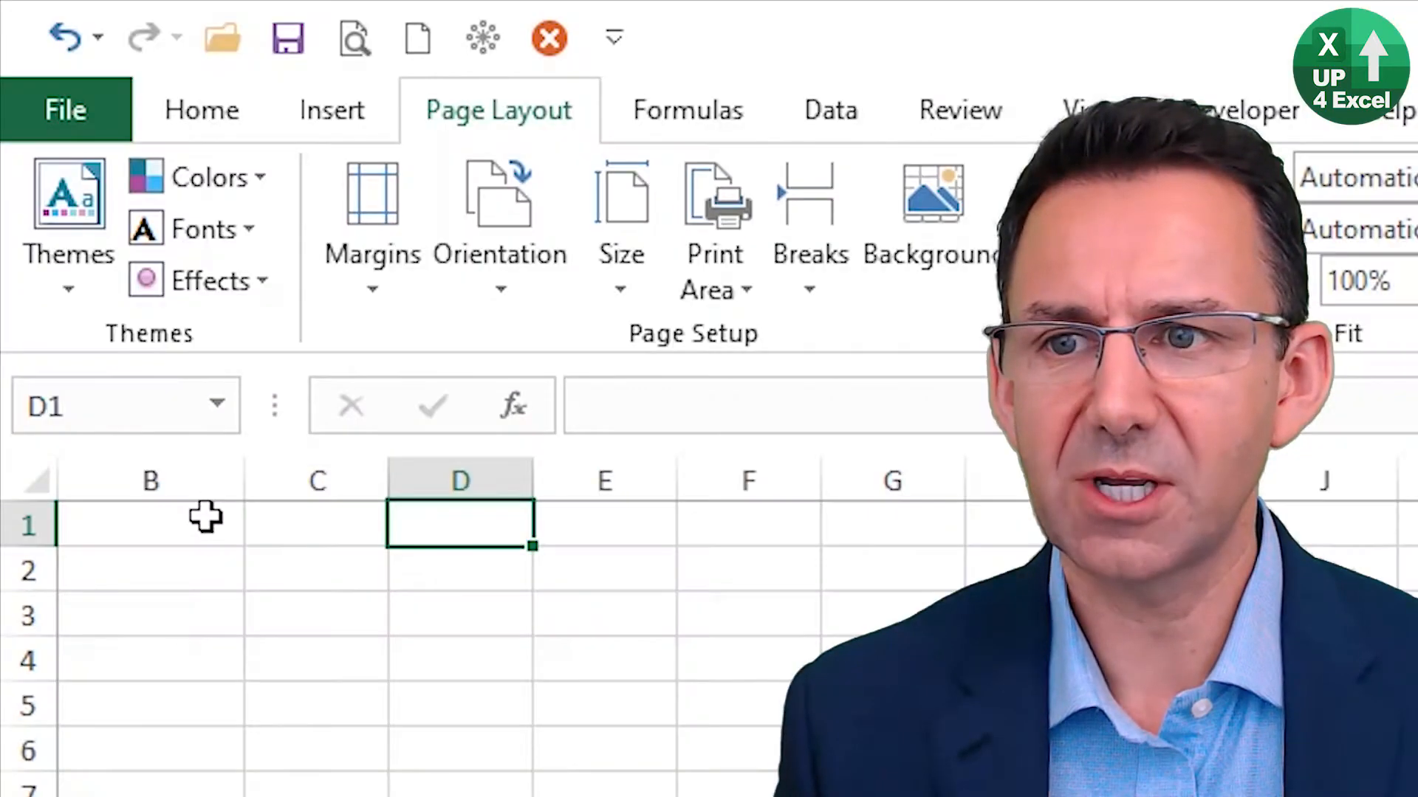
# Step: Enter the formula =1789+83 in cell B1 to add the two column widths in pixels
pyautogui.click(205, 517)
pyautogui.write('=')
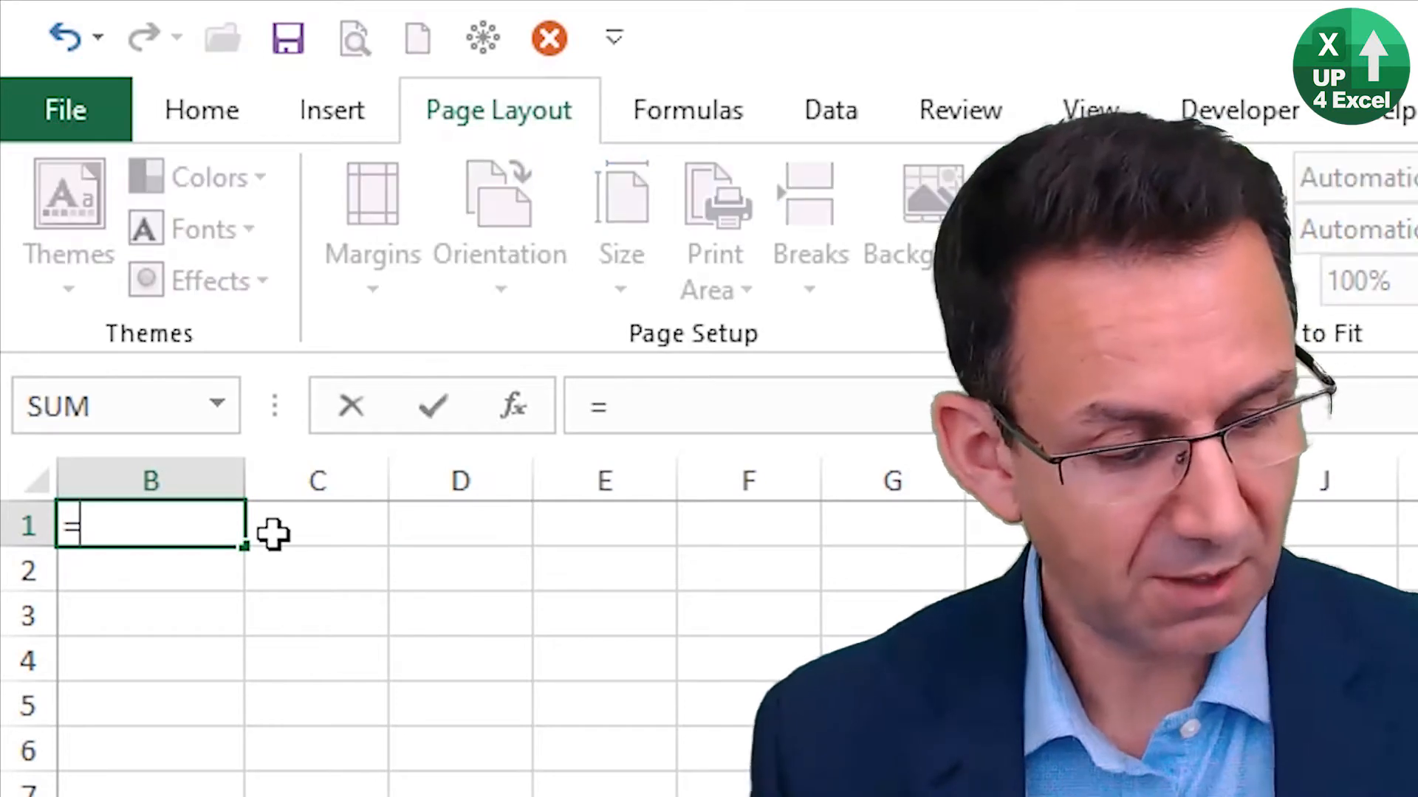
pyautogui.write('1789+83')
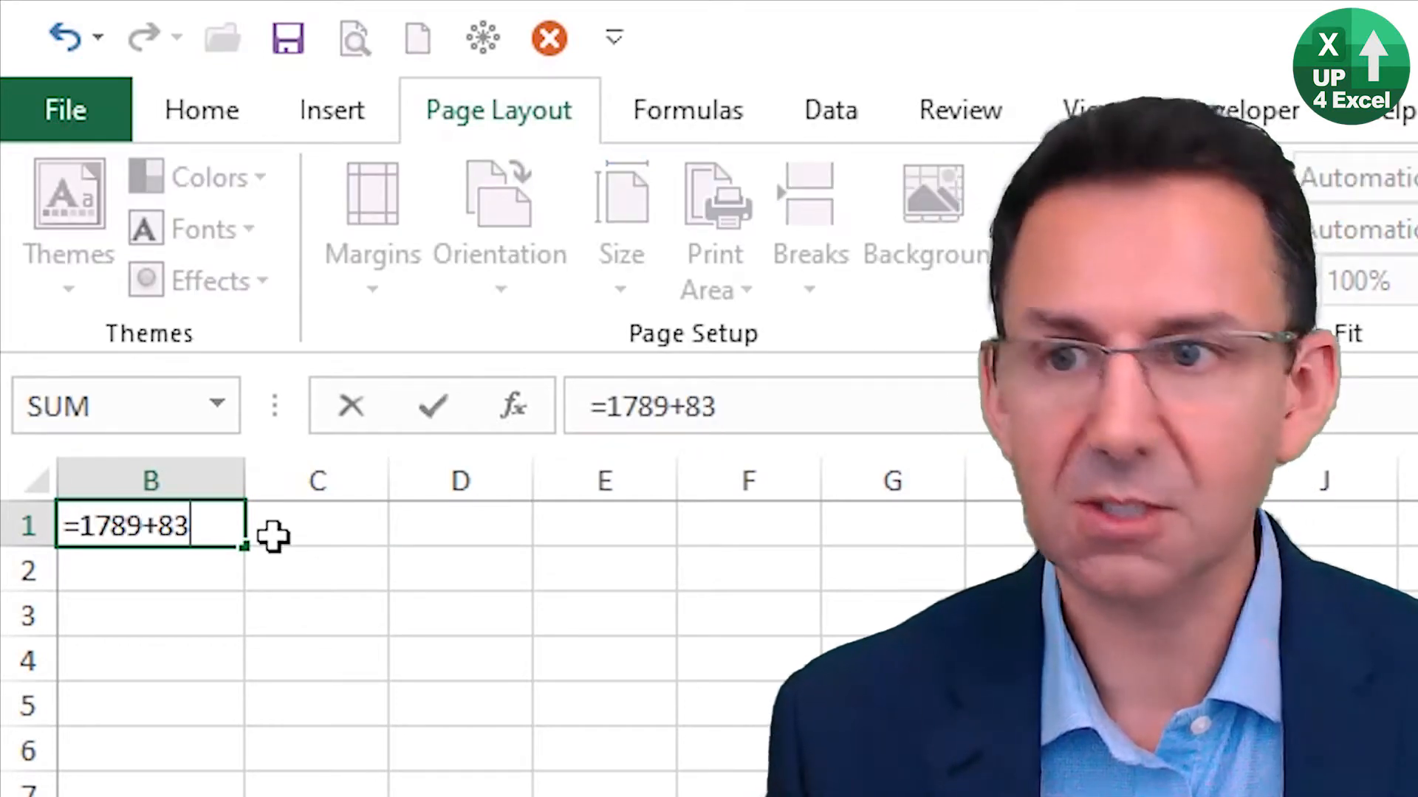
pyautogui.press('Return')
pyautogui.press('Up')
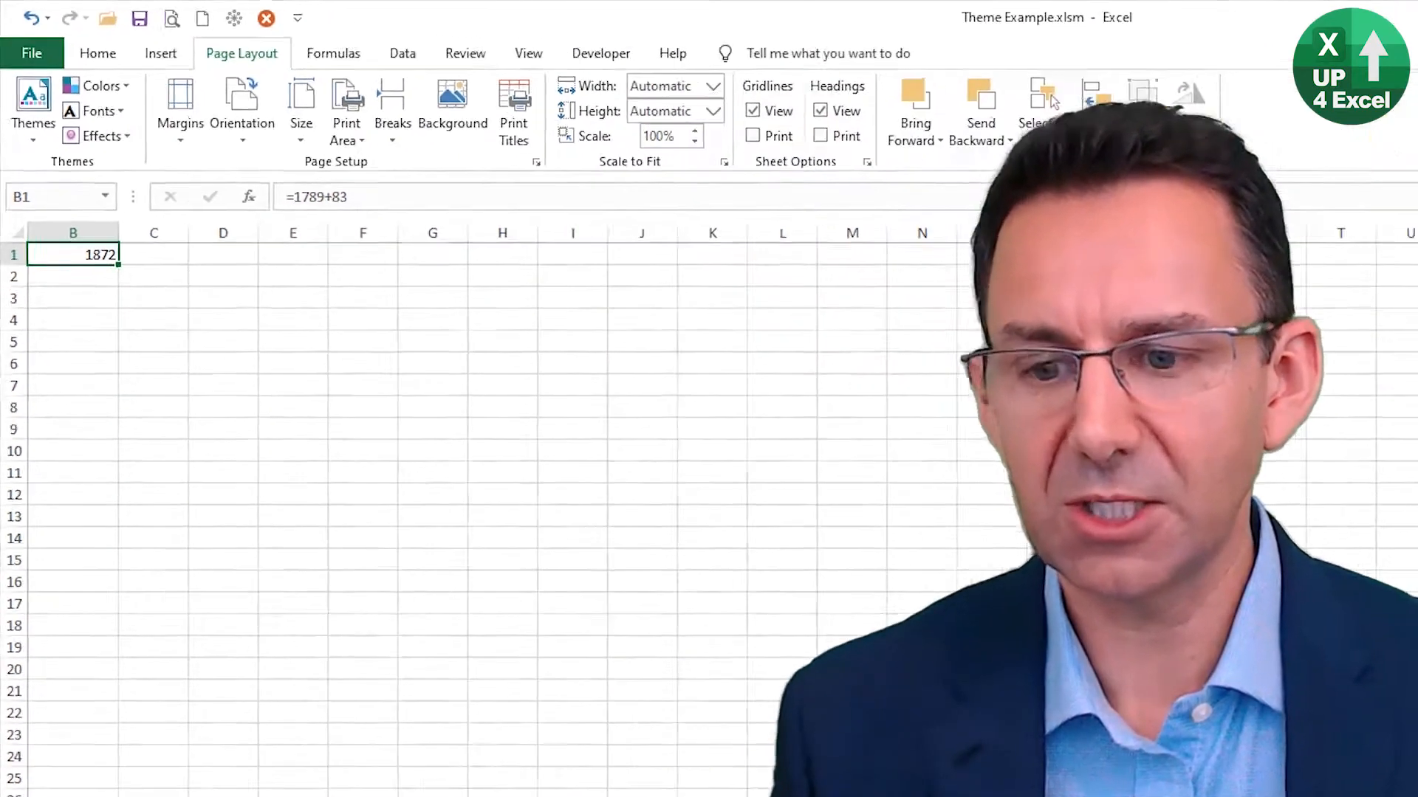
# Step: Review the total width and height formulas in cells A1 and A2 of the Size sheet
pyautogui.click(146, 770)
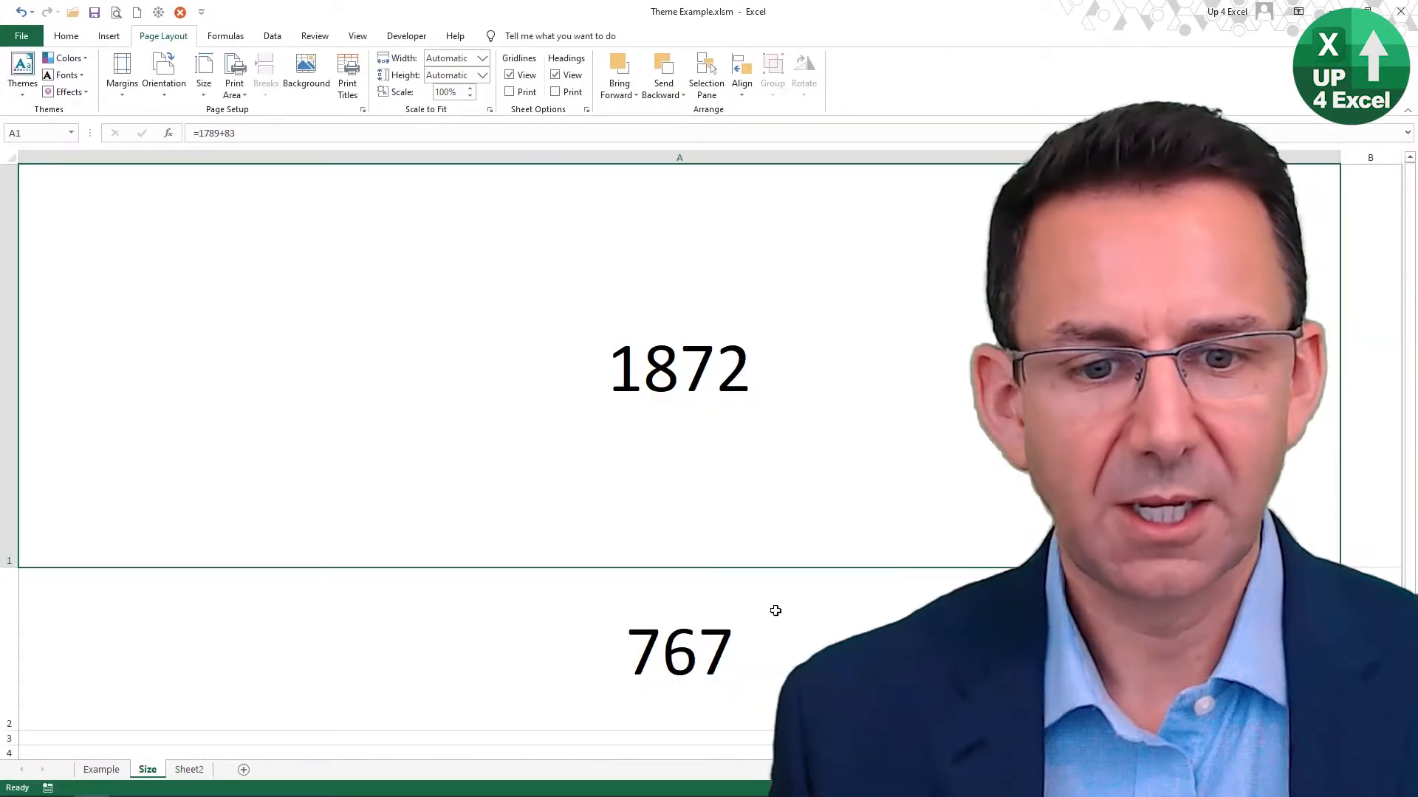
pyautogui.click(624, 669)
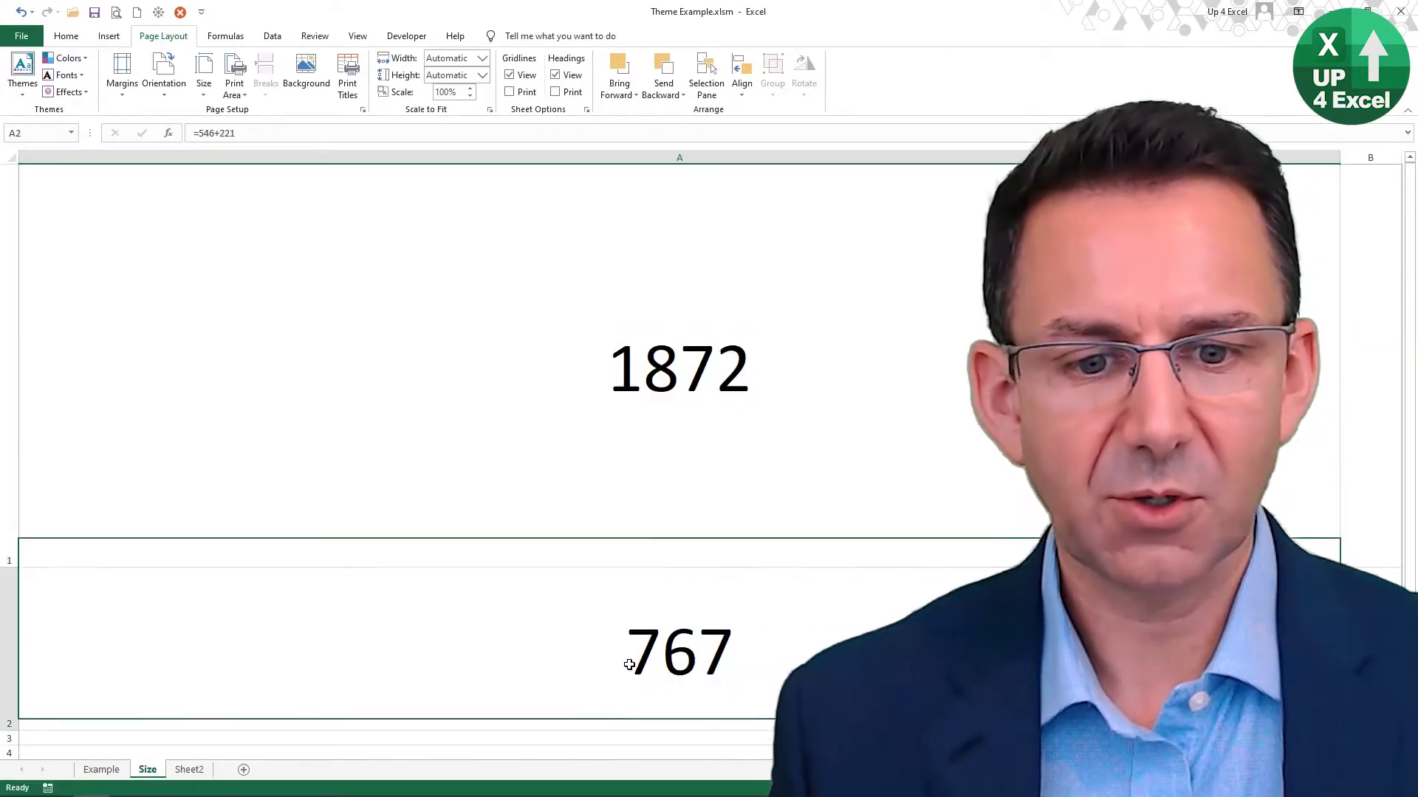
pyautogui.click(679, 381)
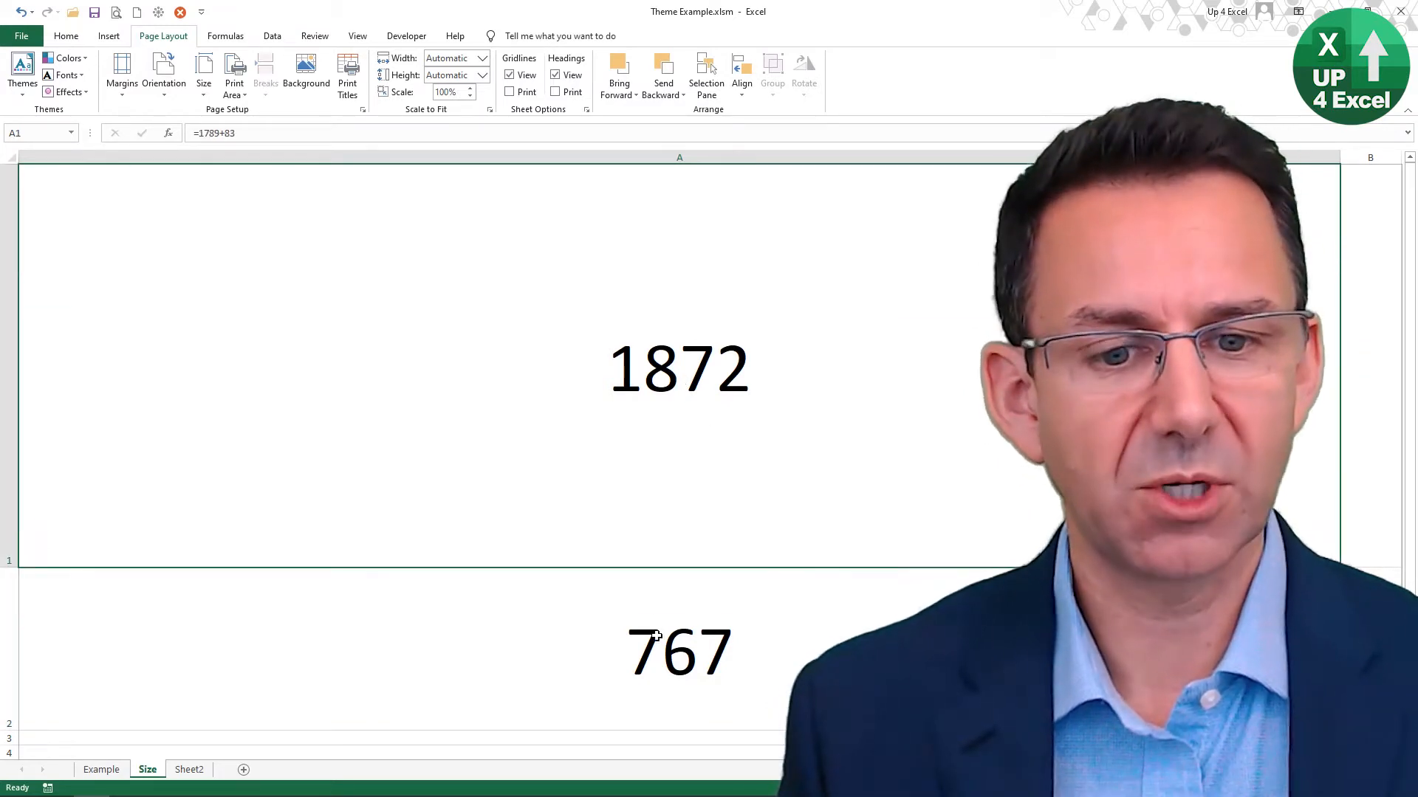
pyautogui.click(739, 640)
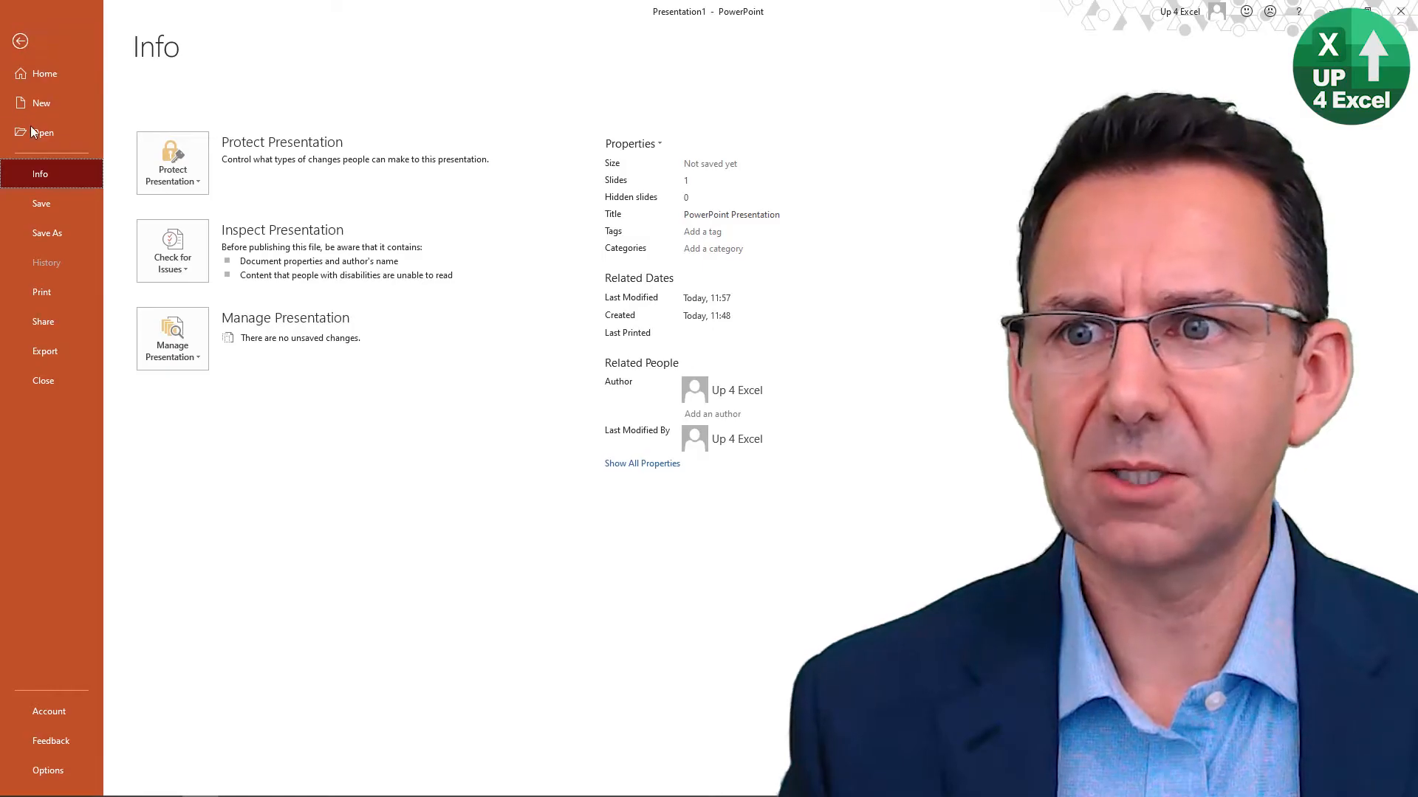
# Step: In PowerPoint, create a new blank presentation and give its slide the Blank layout
pyautogui.click(55, 97)
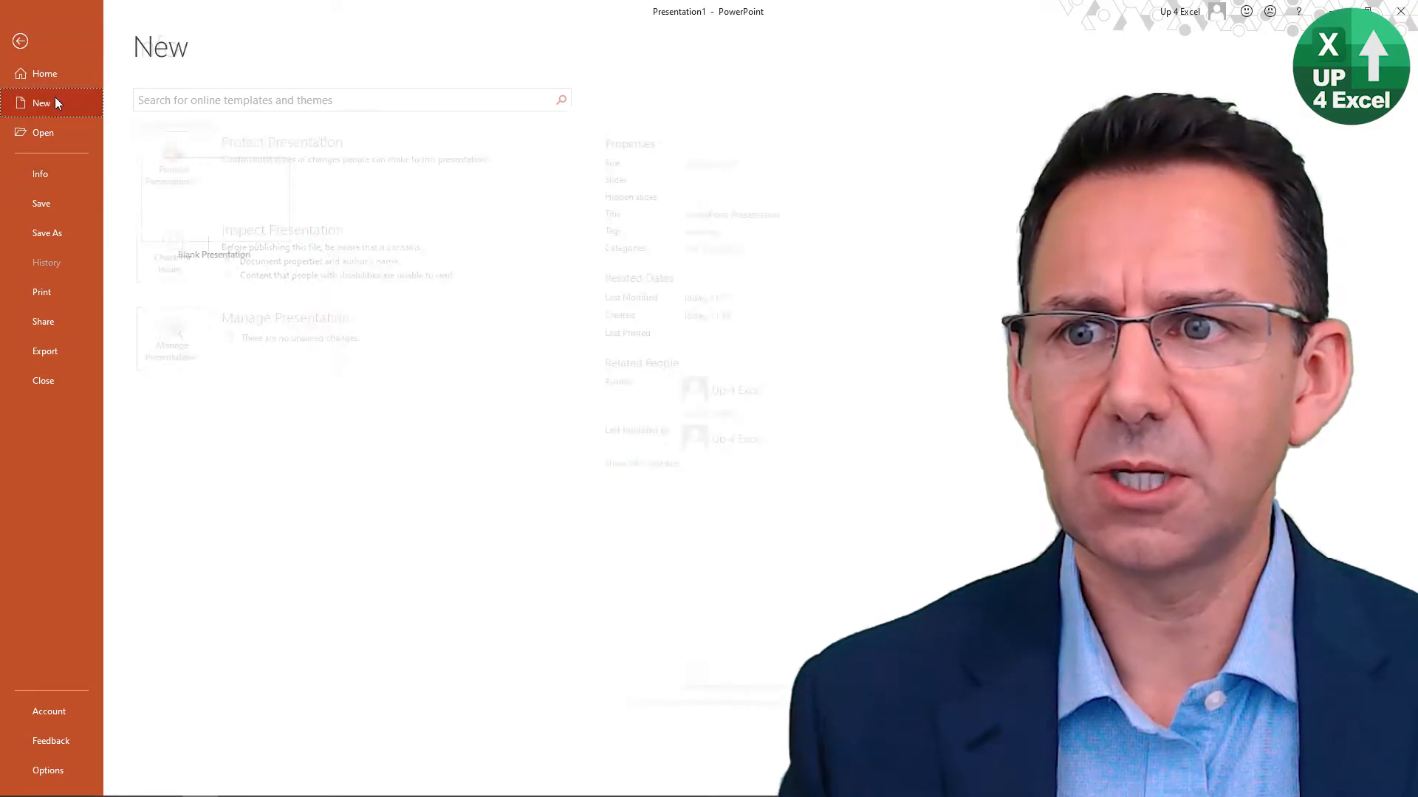
pyautogui.click(263, 223)
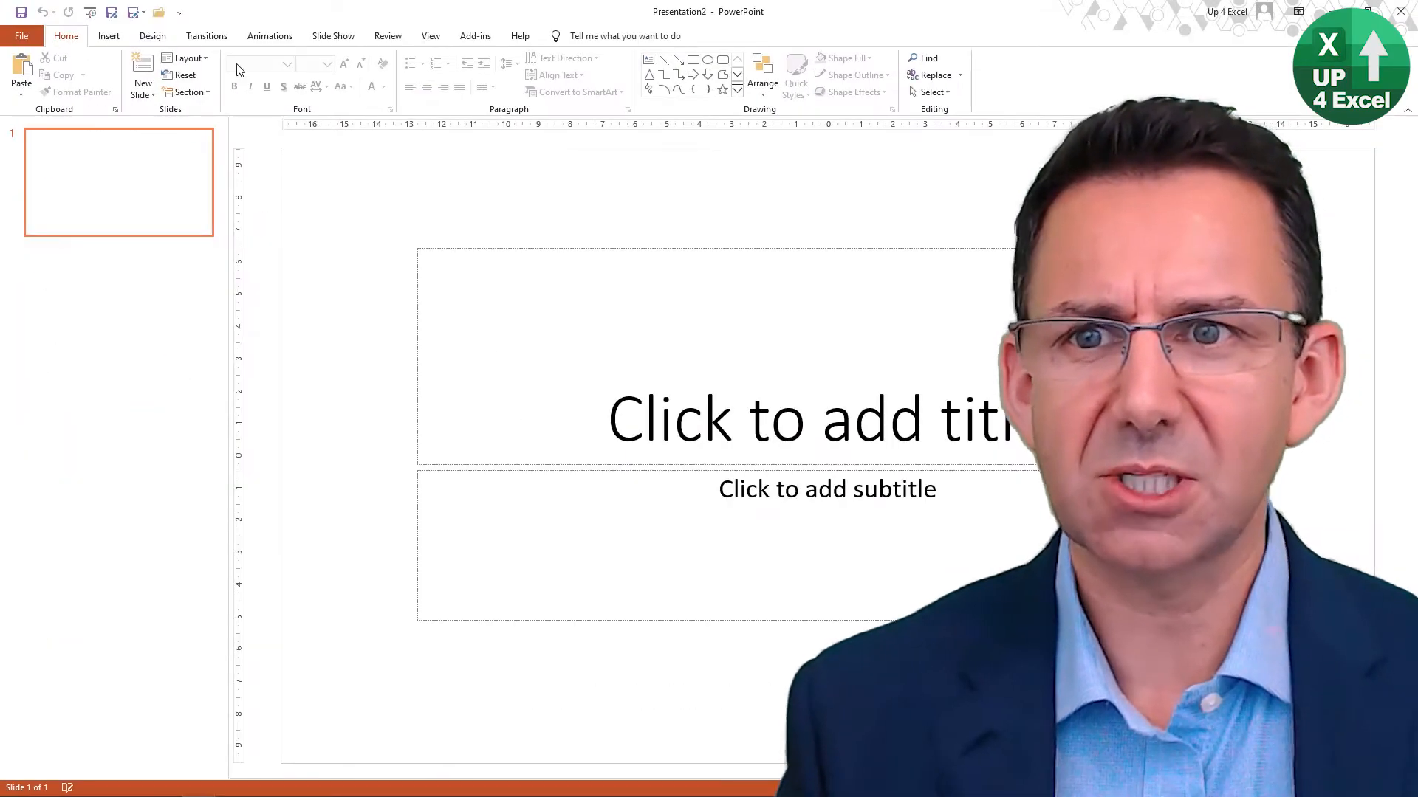
pyautogui.click(206, 59)
pyautogui.click(200, 111)
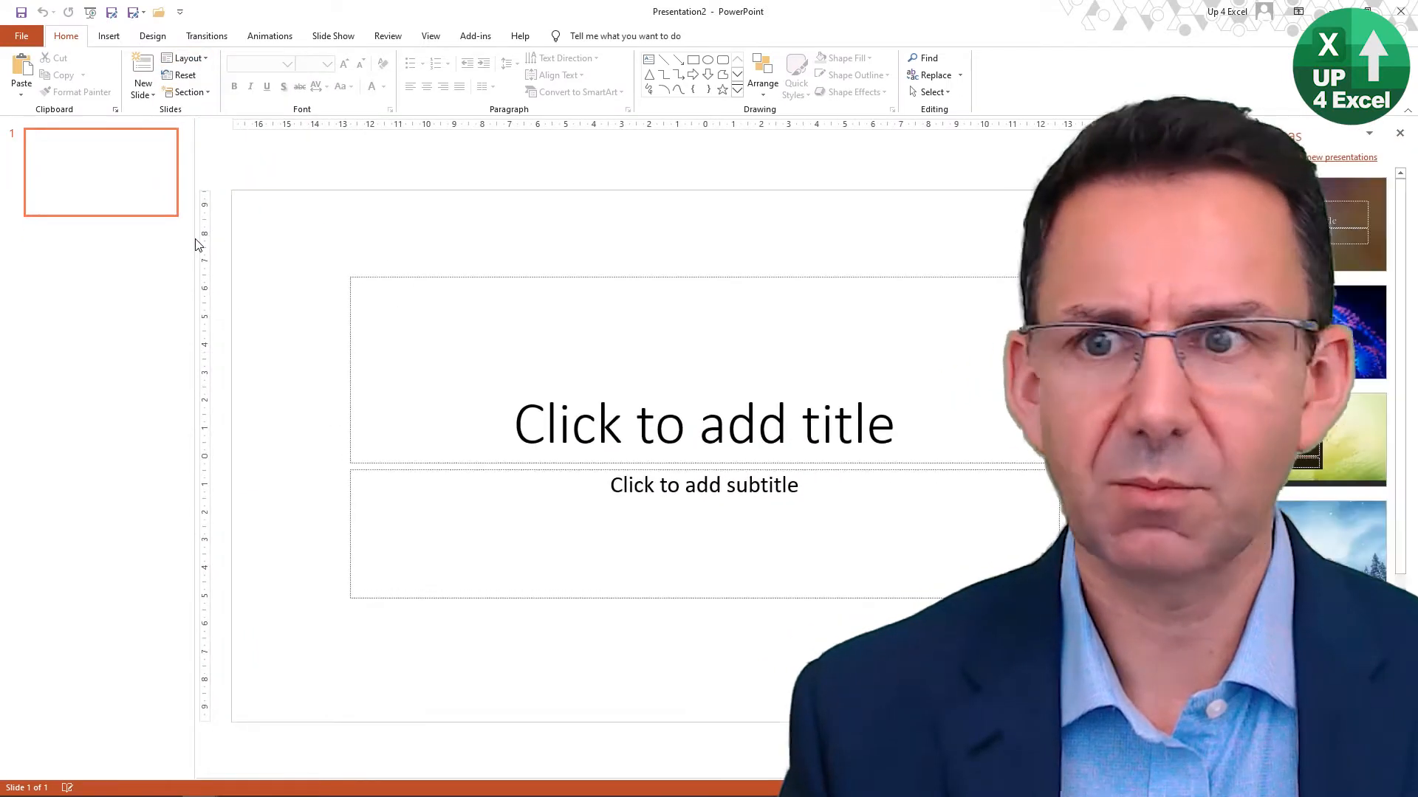
pyautogui.click(189, 58)
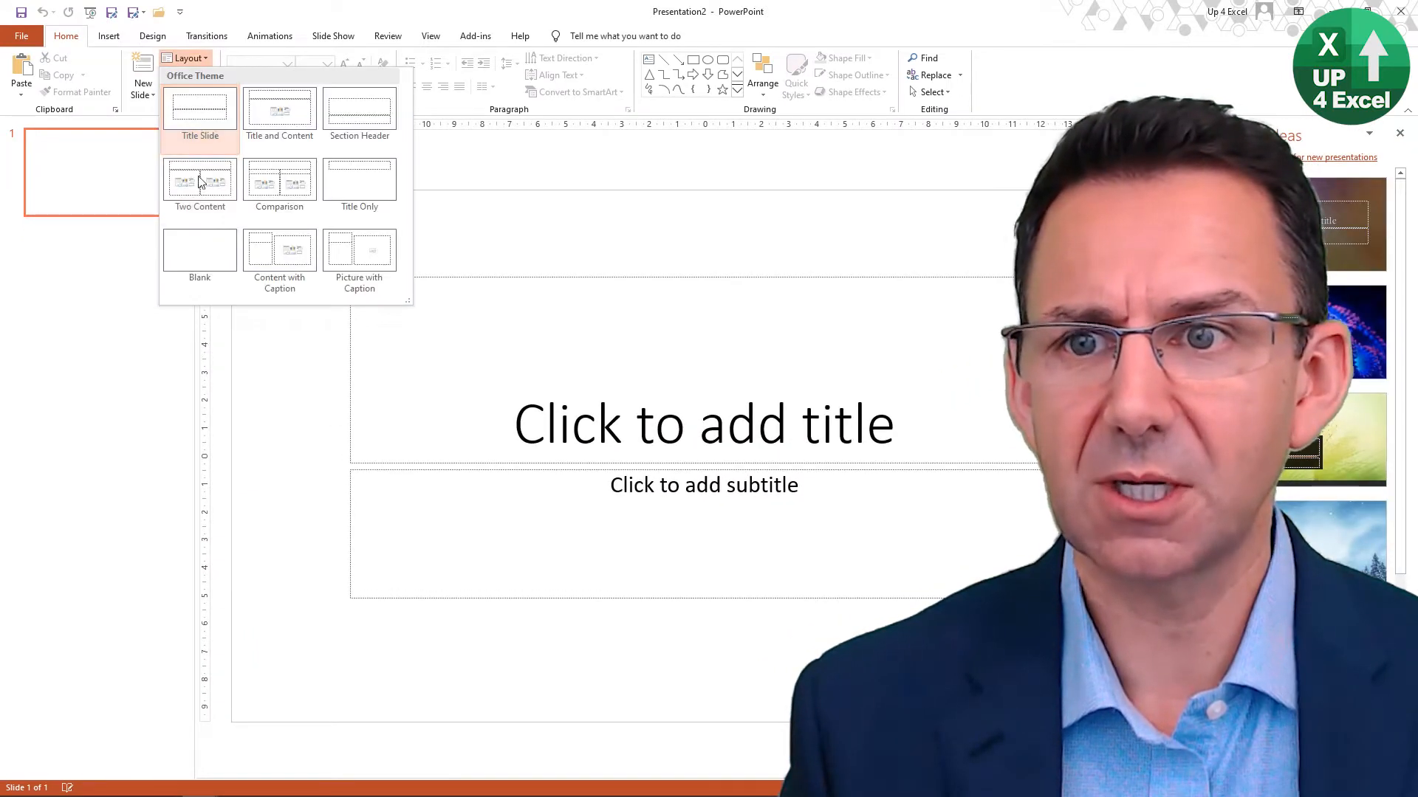
pyautogui.click(195, 248)
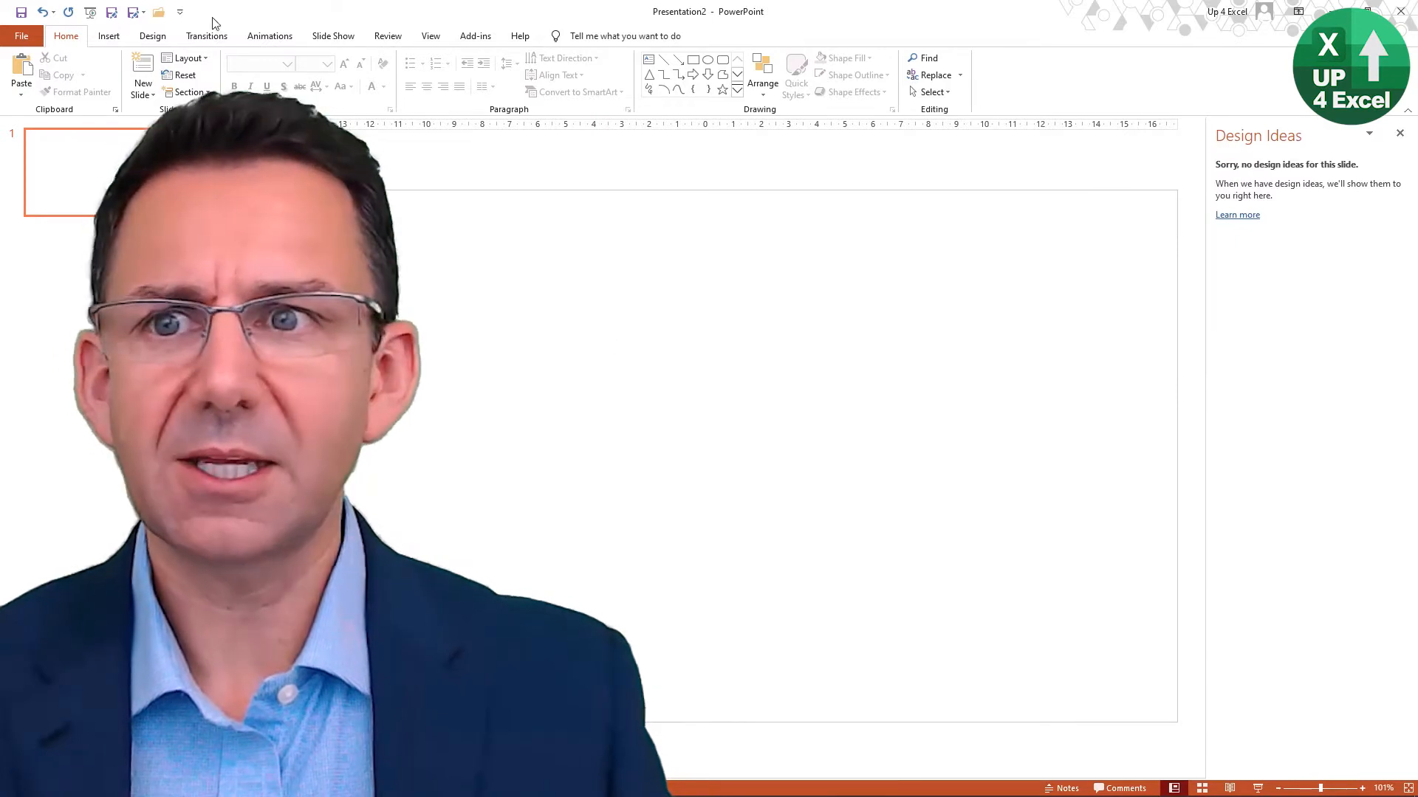
# Step: Set a custom slide width of 1900 px for the new presentation
pyautogui.click(152, 36)
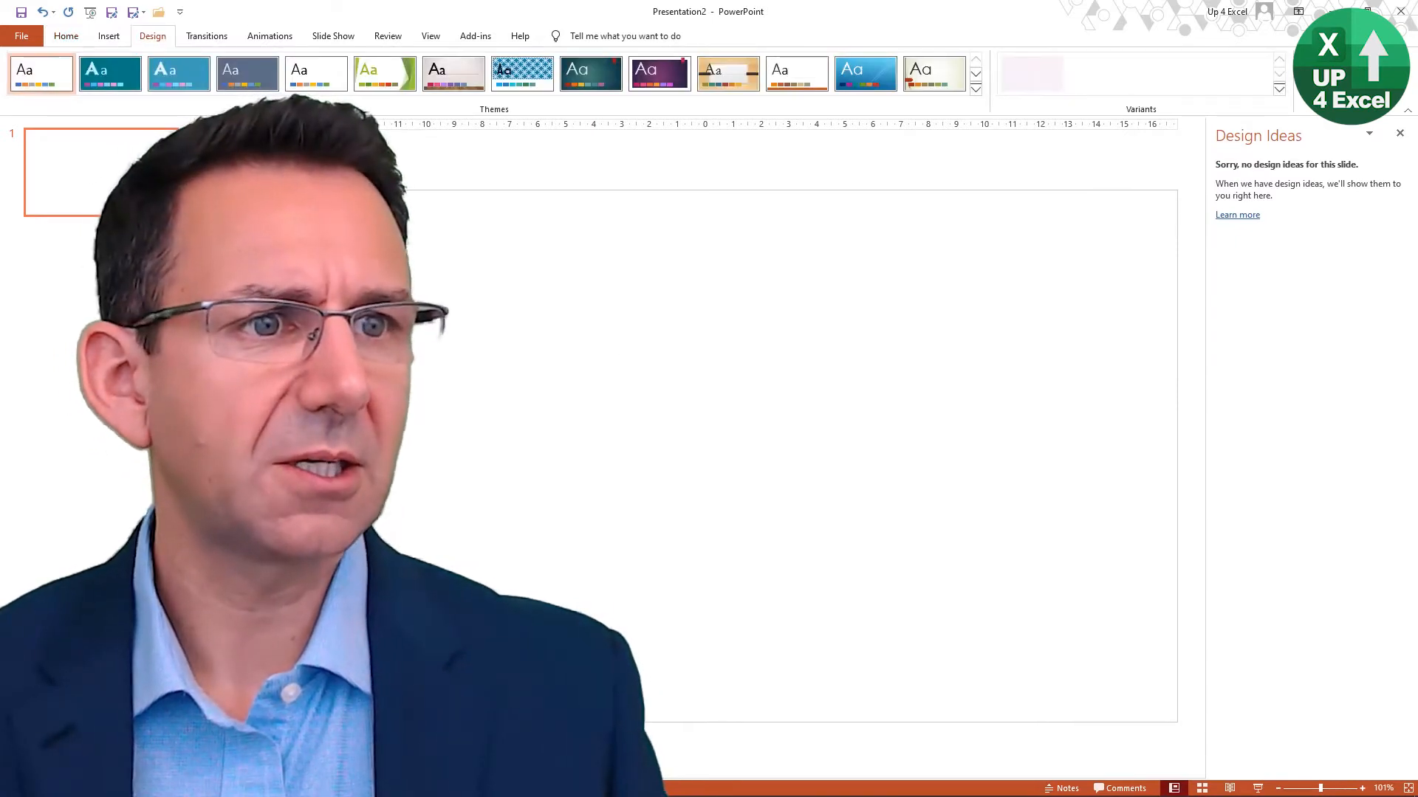
pyautogui.click(1329, 74)
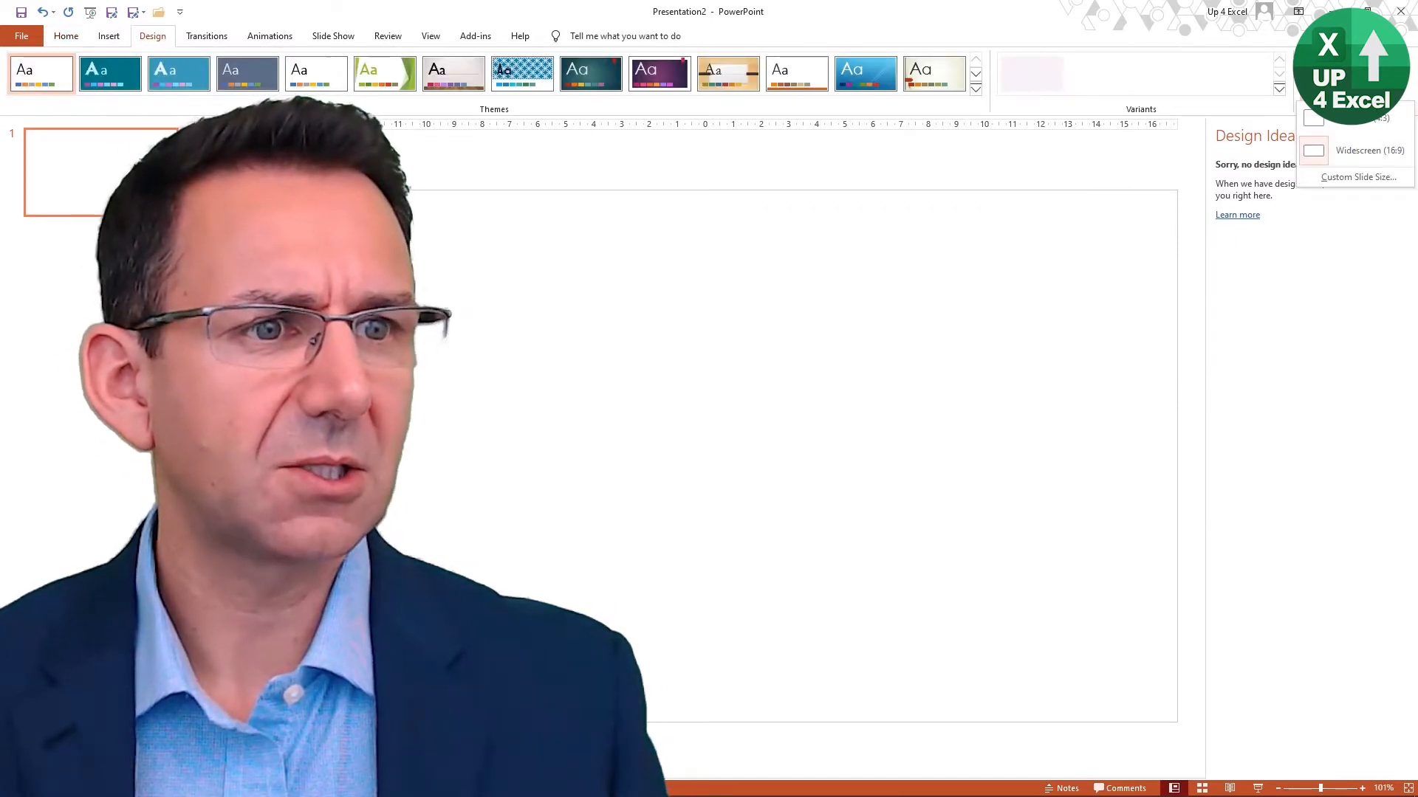
pyautogui.click(1328, 178)
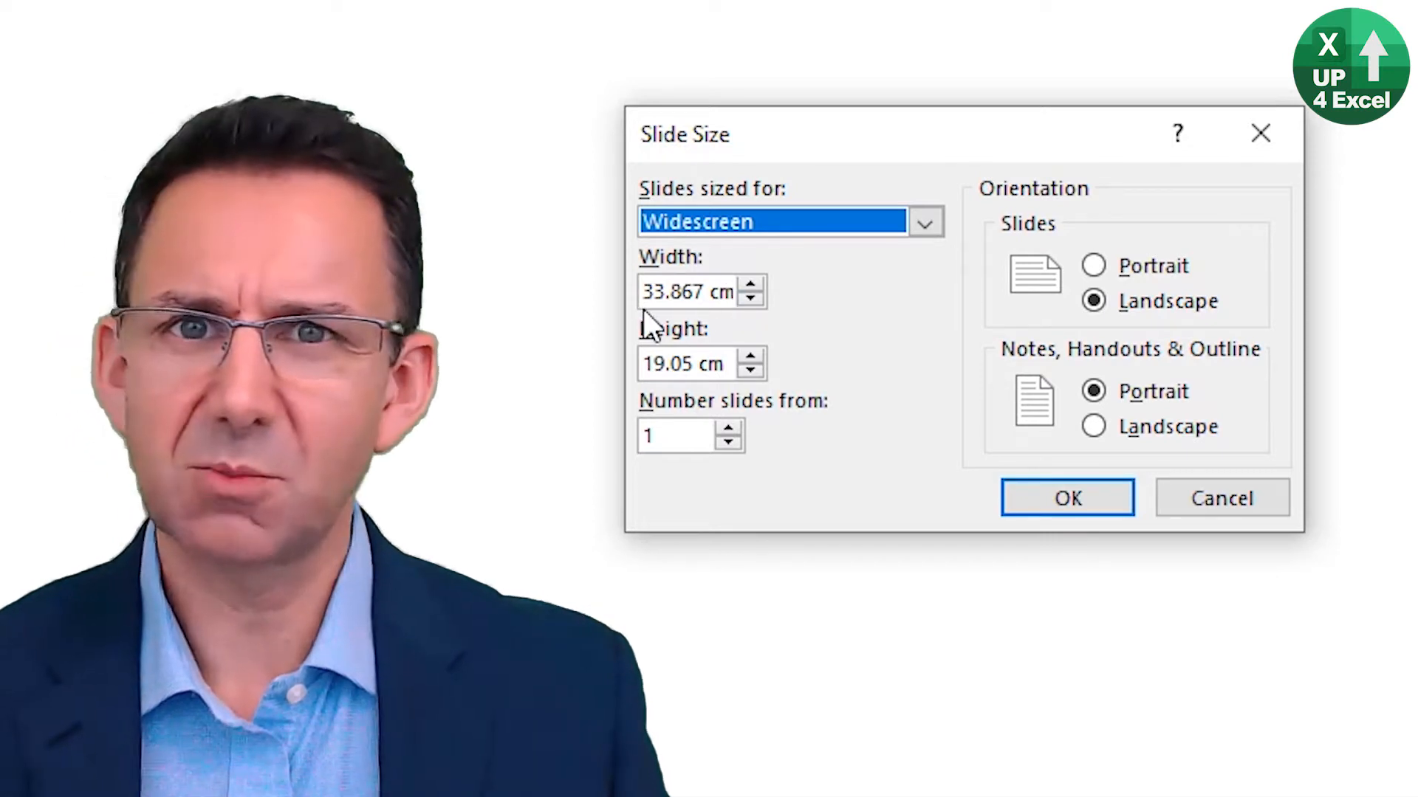
pyautogui.moveTo(642, 291); pyautogui.dragTo(801, 296)
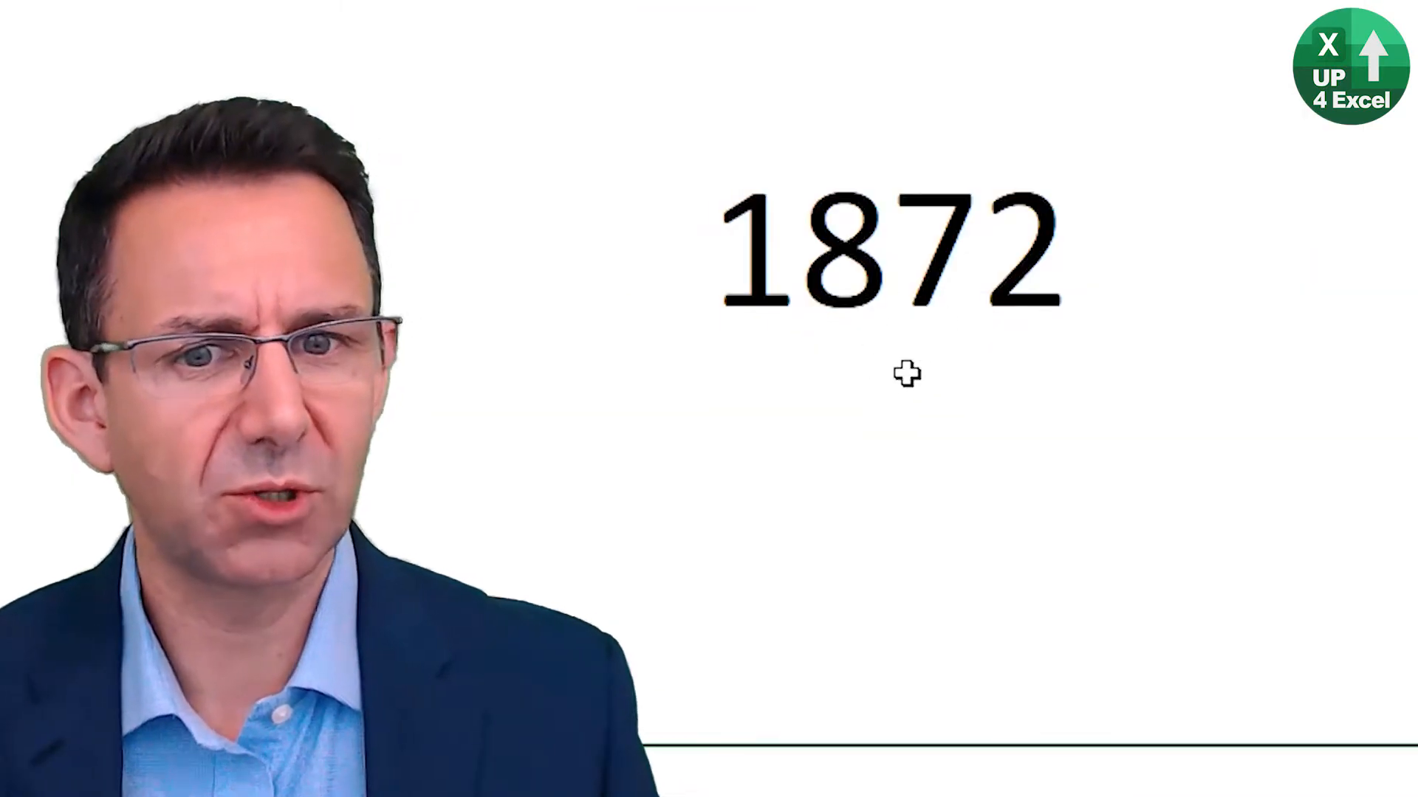
pyautogui.hotkey('alt', 'Tab')
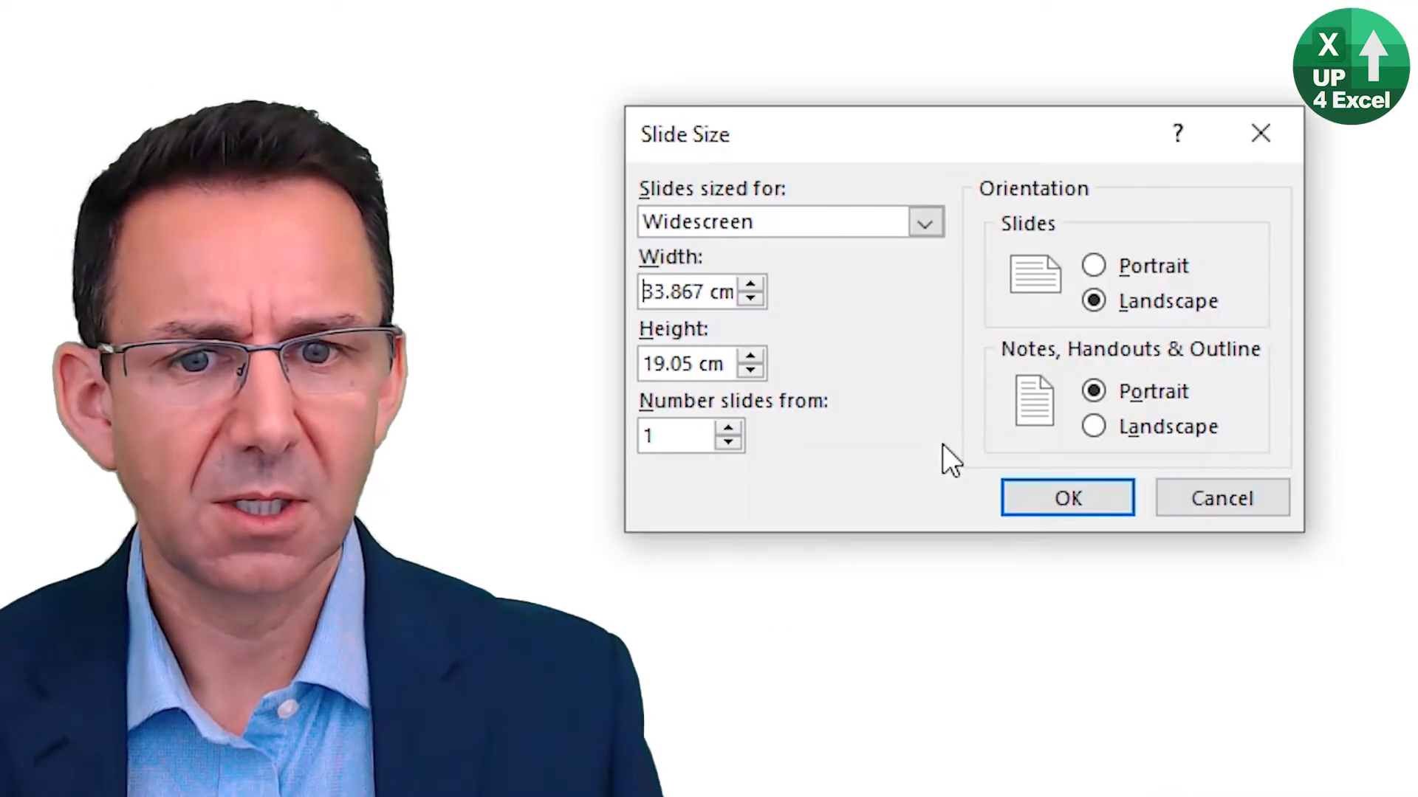
pyautogui.moveTo(646, 296); pyautogui.dragTo(918, 304)
pyautogui.write('1900')
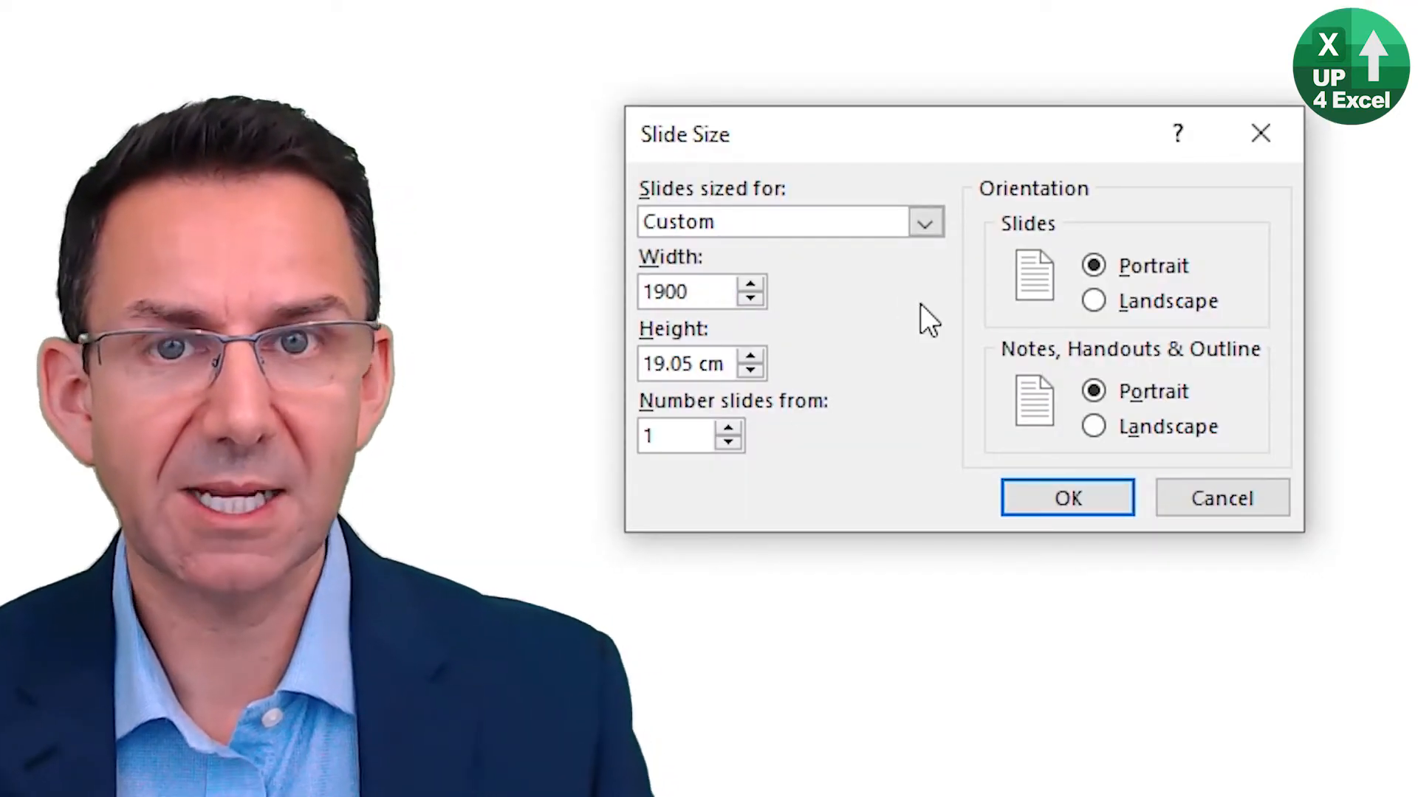
pyautogui.write(' px')
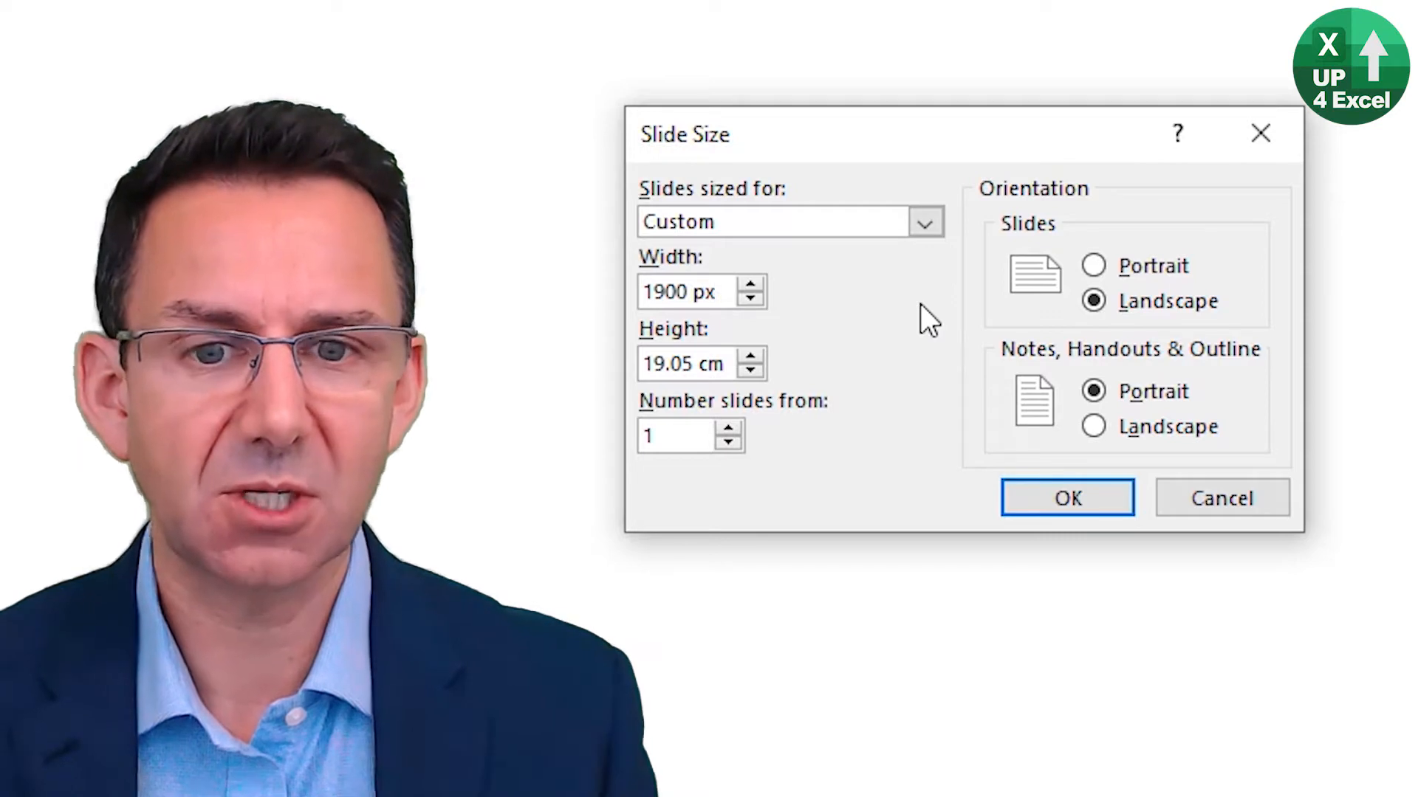
pyautogui.press('Tab')
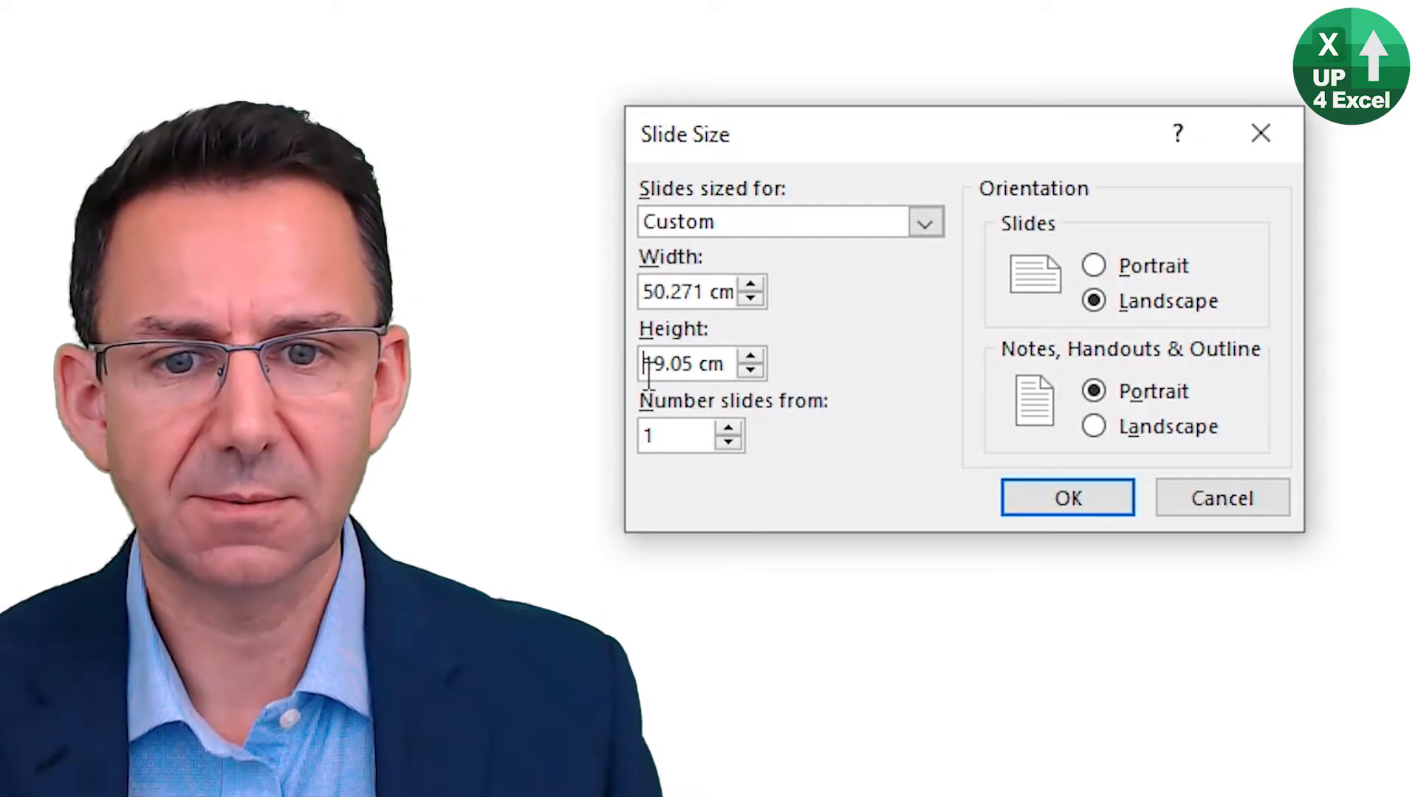
# Step: Set the slide height to 800 px and apply the new size with the Maximize scaling option
pyautogui.moveTo(647, 364); pyautogui.dragTo(830, 368)
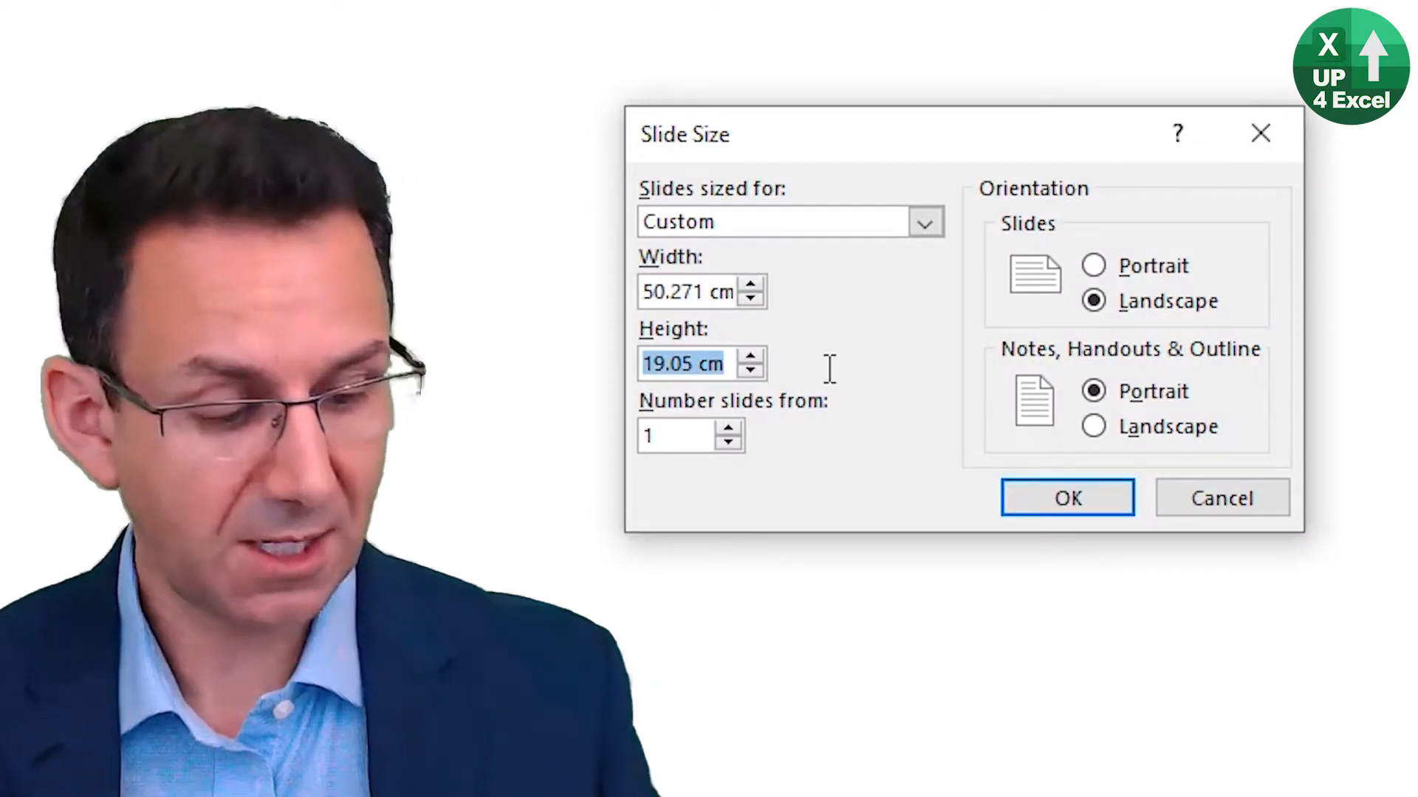
pyautogui.write('800 px')
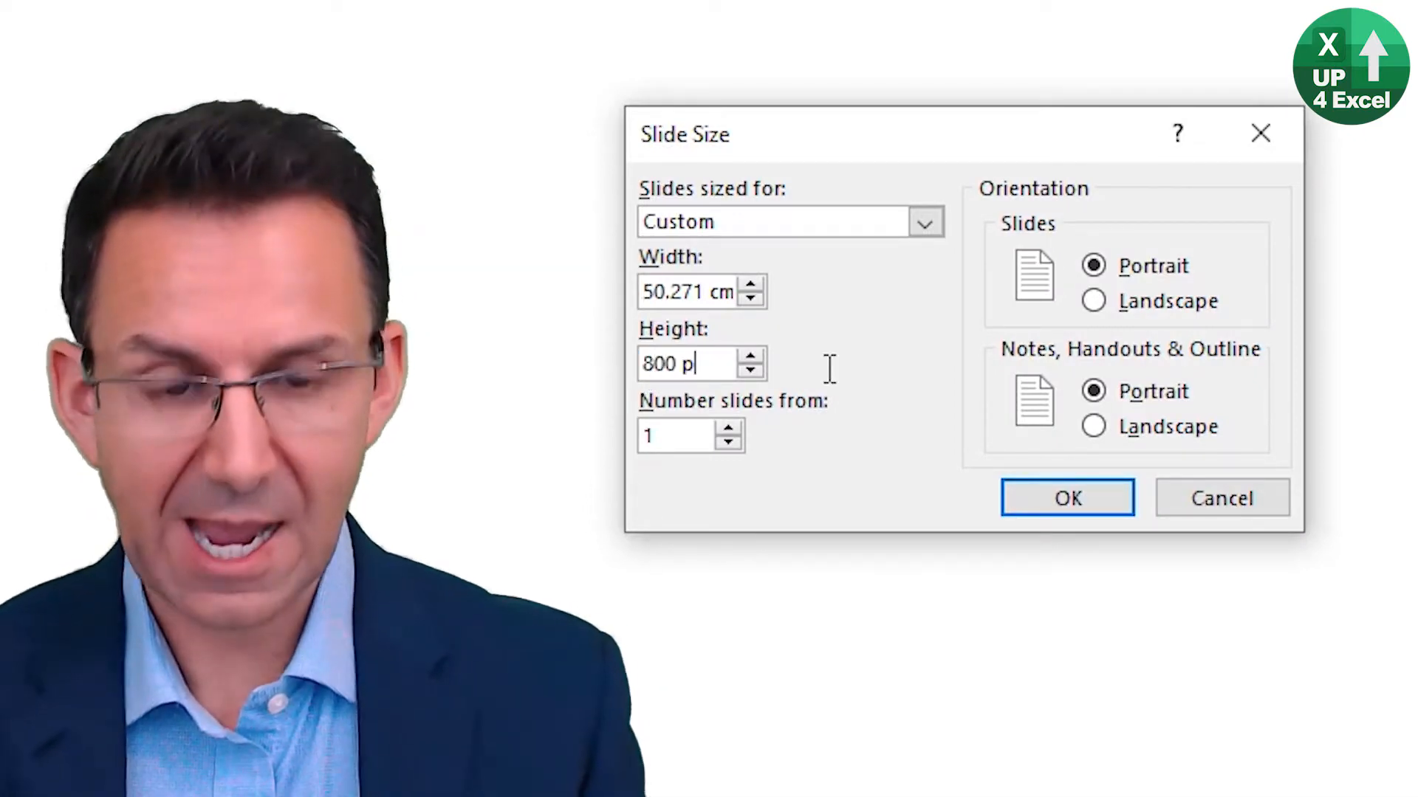
pyautogui.click(1121, 497)
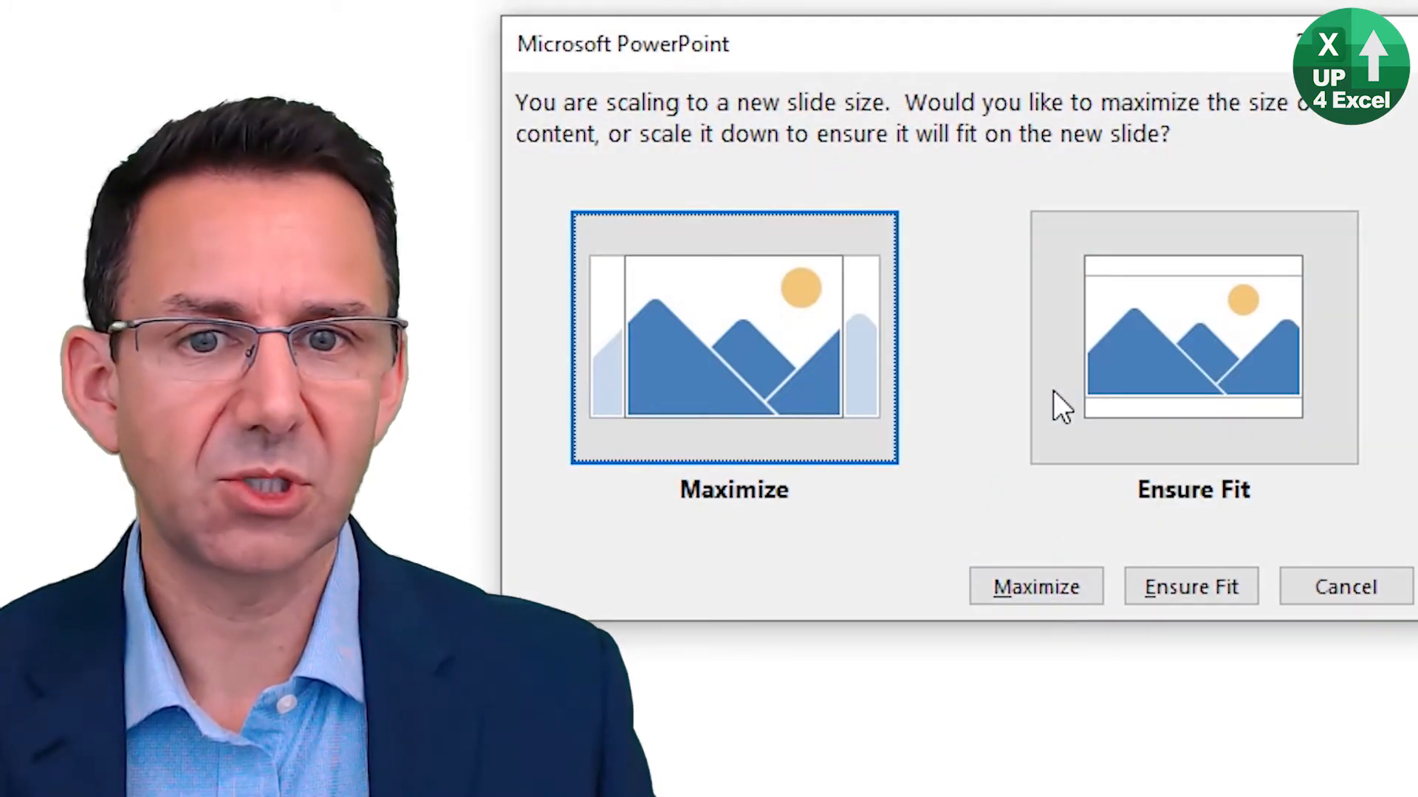
pyautogui.click(1019, 586)
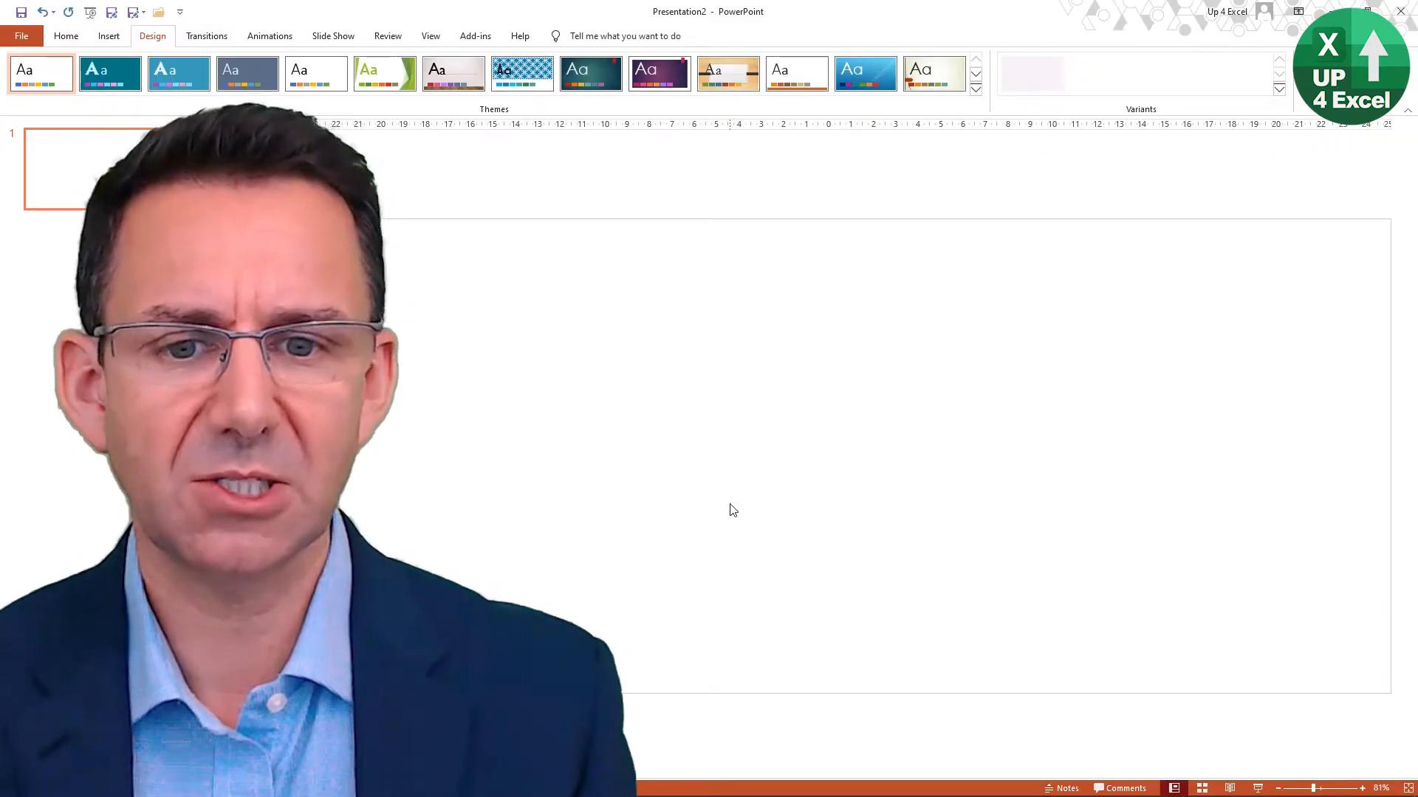
# Step: Switch to Google Chrome with the Frozen II colour palette image search
pyautogui.hotkey('alt', 'Tab')
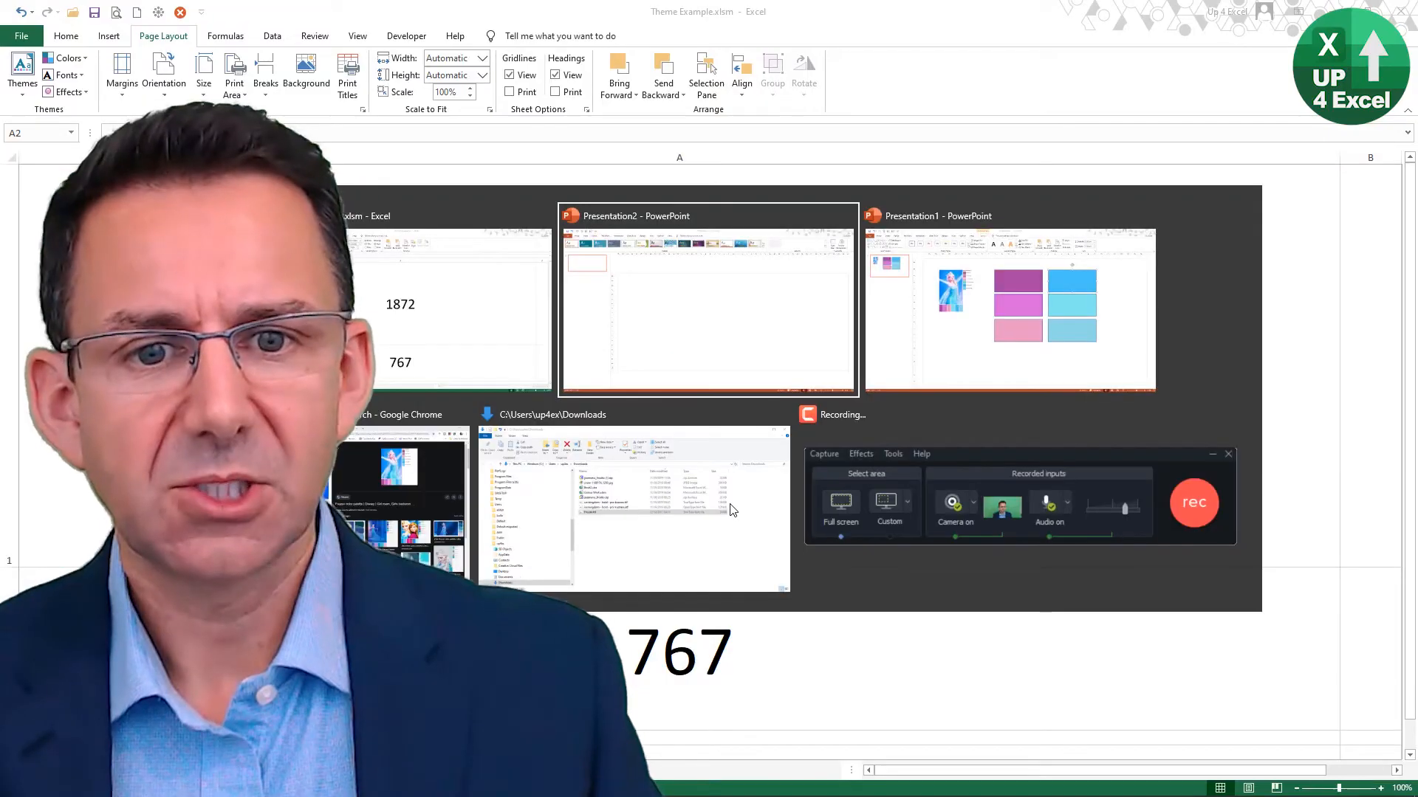
pyautogui.hotkey('alt', 'Tab')
pyautogui.hotkey('alt', 'Tab')
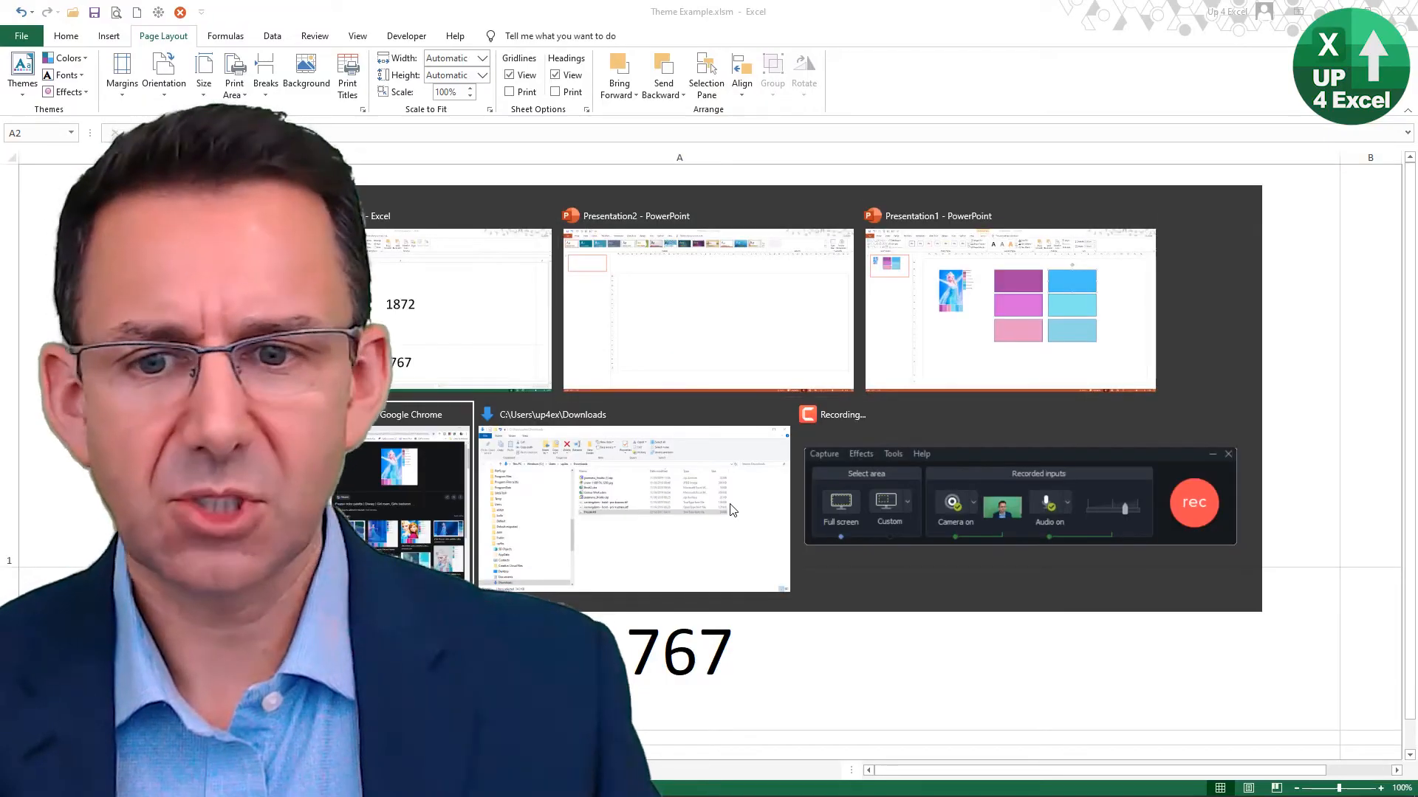
pyautogui.press('Escape')
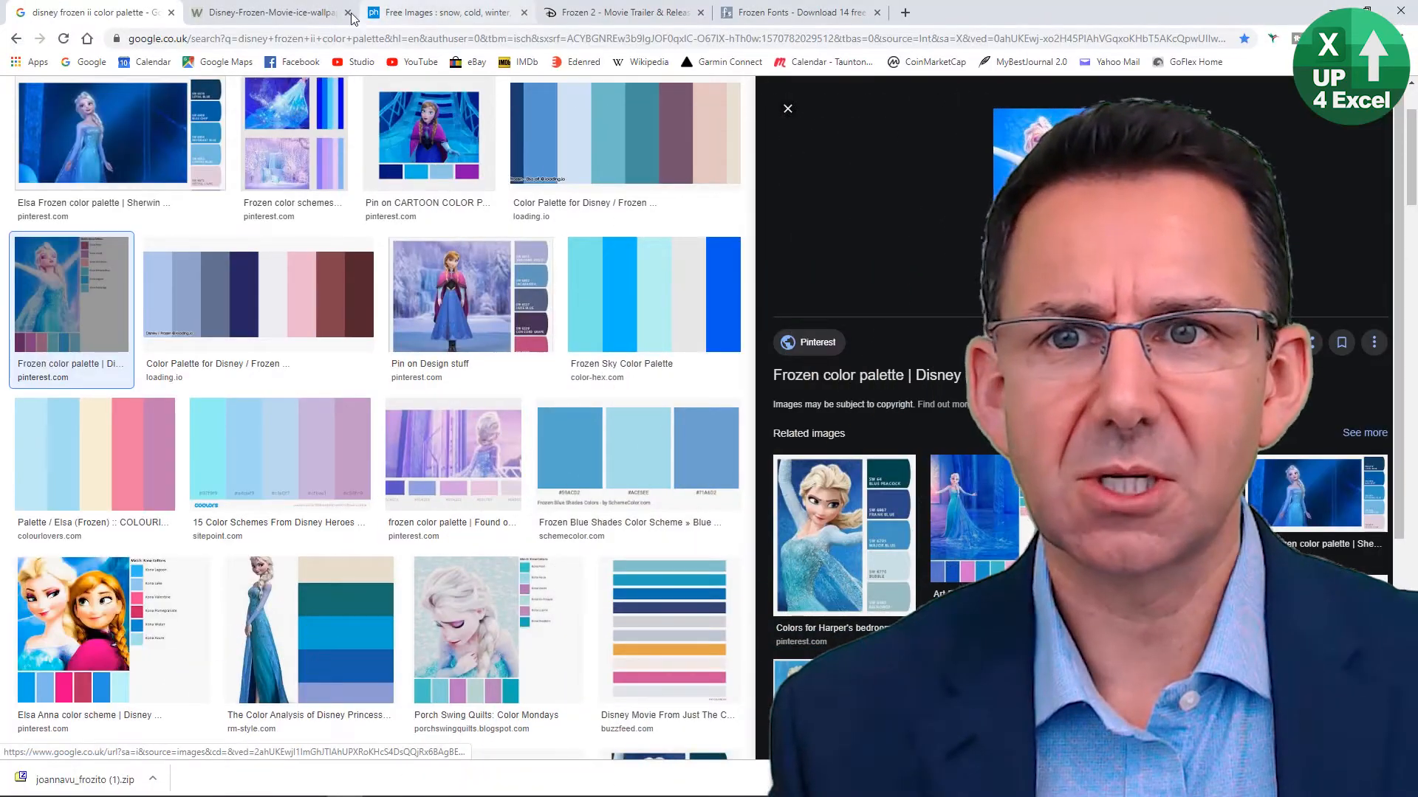
# Step: Copy the white ice texture image from the pxhere page in Chrome and paste it onto the blank slide of Presentation2 in PowerPoint
pyautogui.click(436, 11)
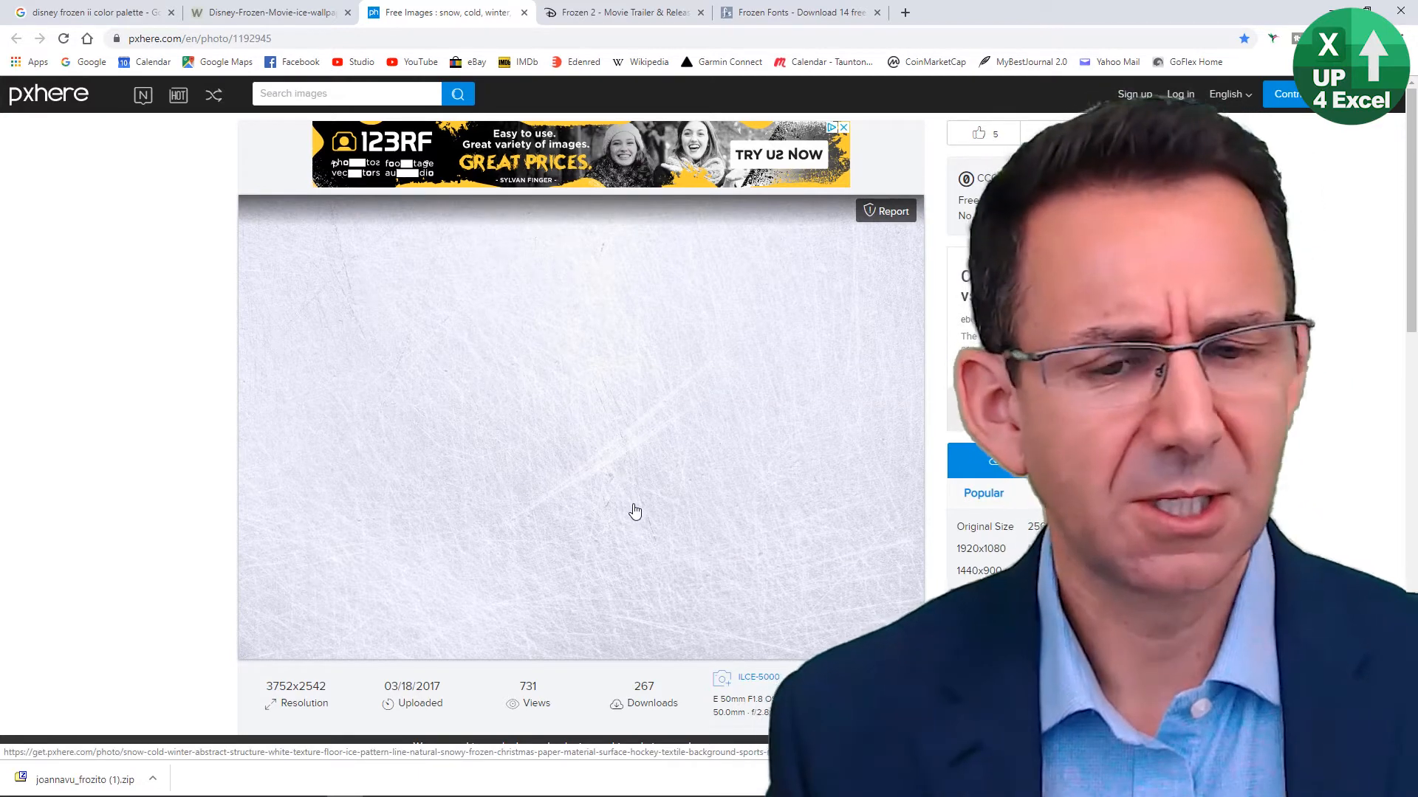
pyautogui.rightClick(634, 511)
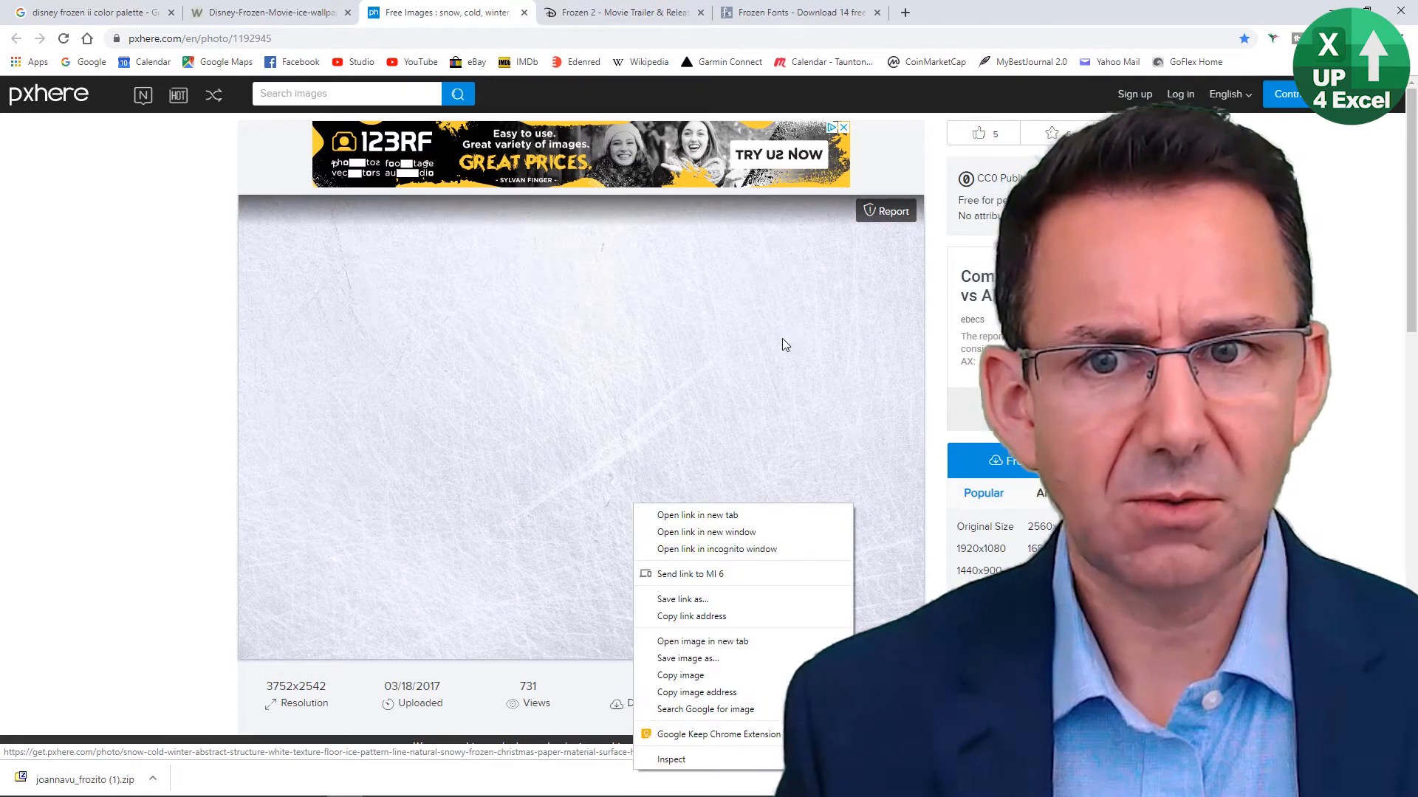
pyautogui.click(772, 677)
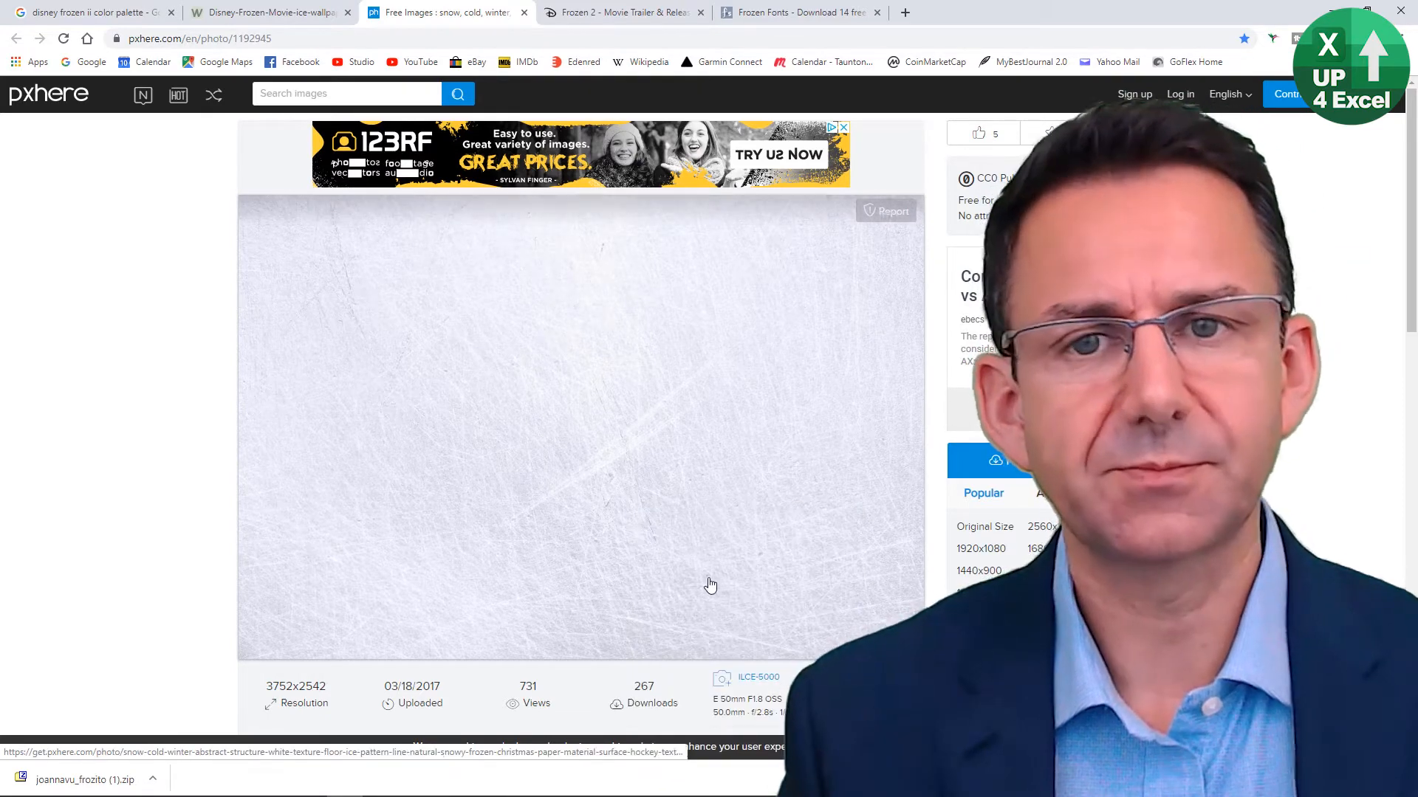
pyautogui.hotkey('alt', 'Tab')
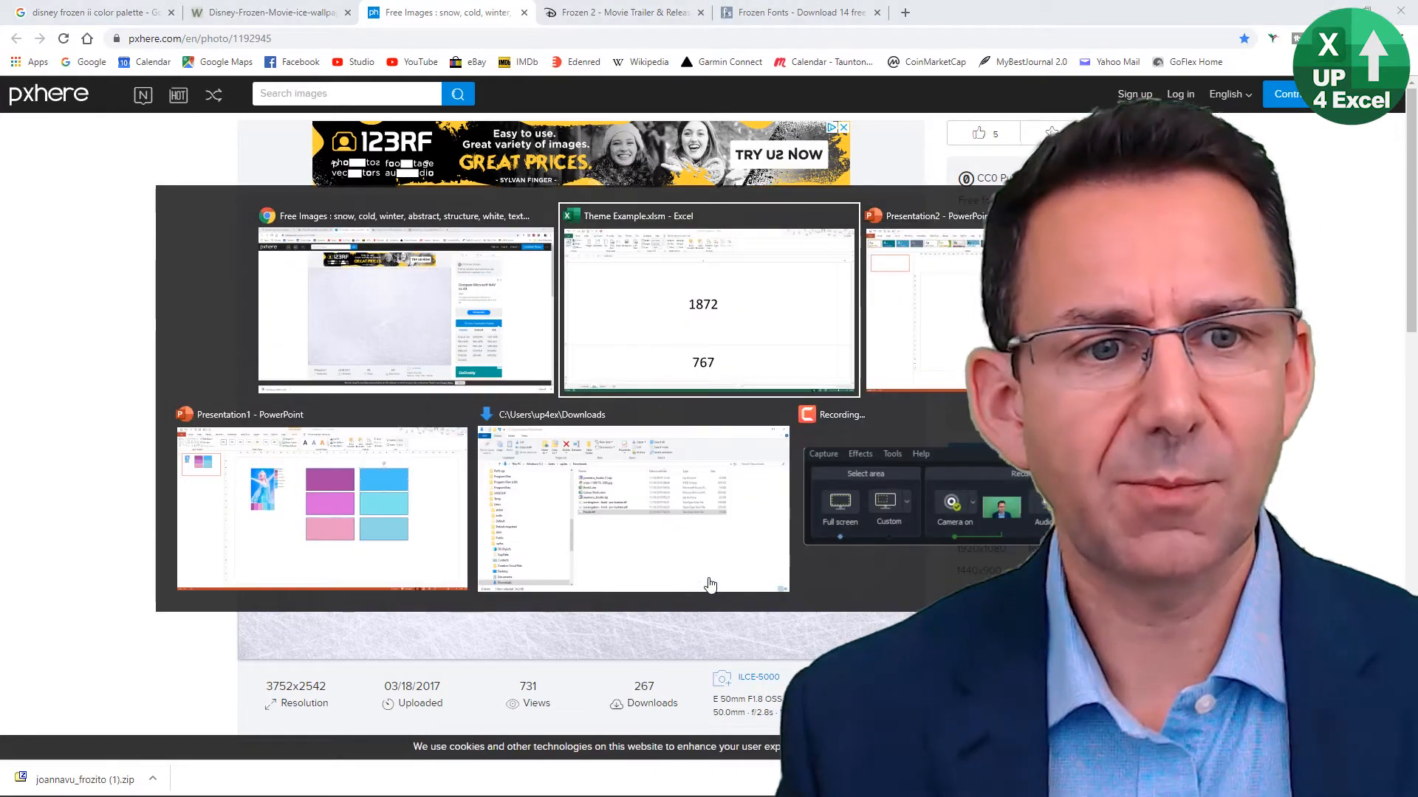
pyautogui.hotkey('alt', 'Tab')
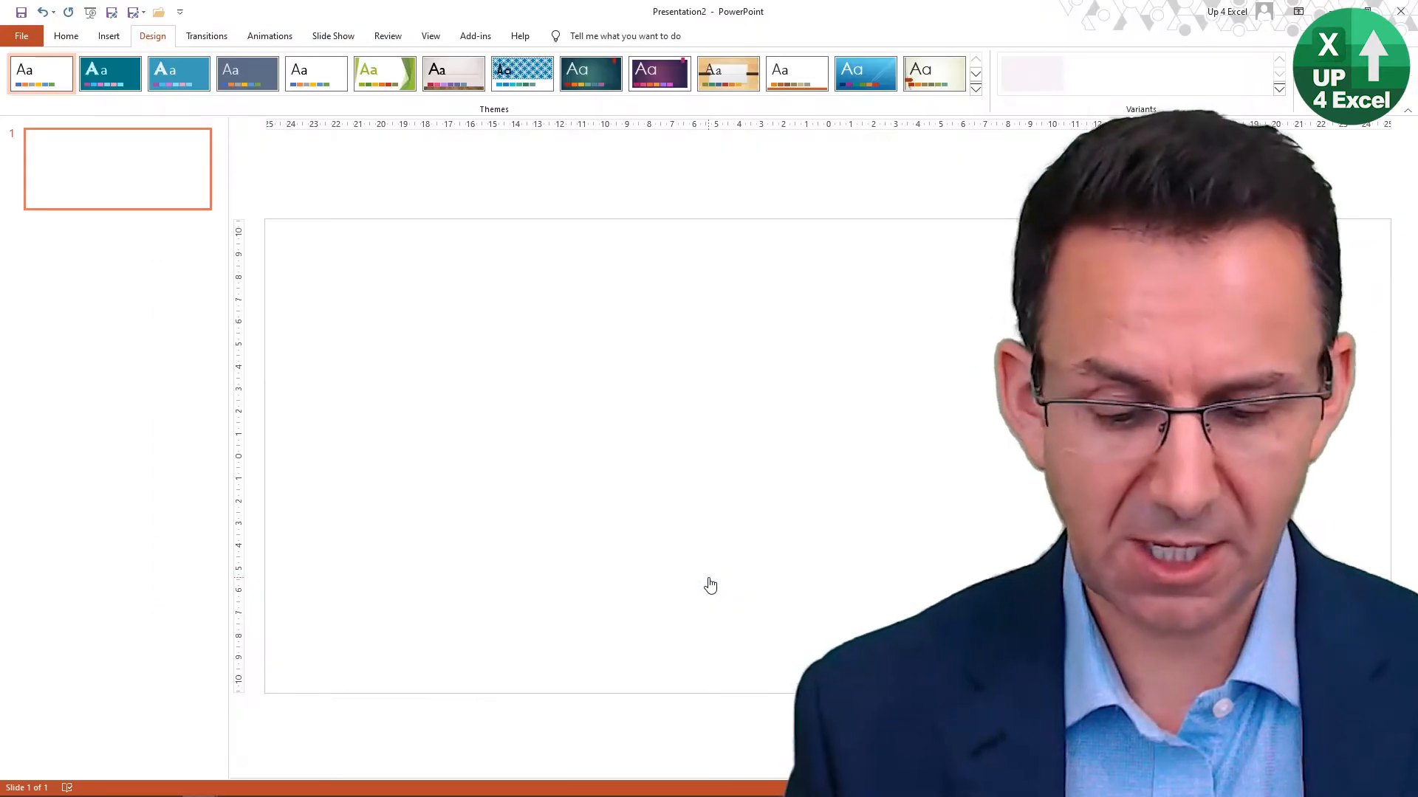
pyautogui.hotkey('ctrl', 'v')
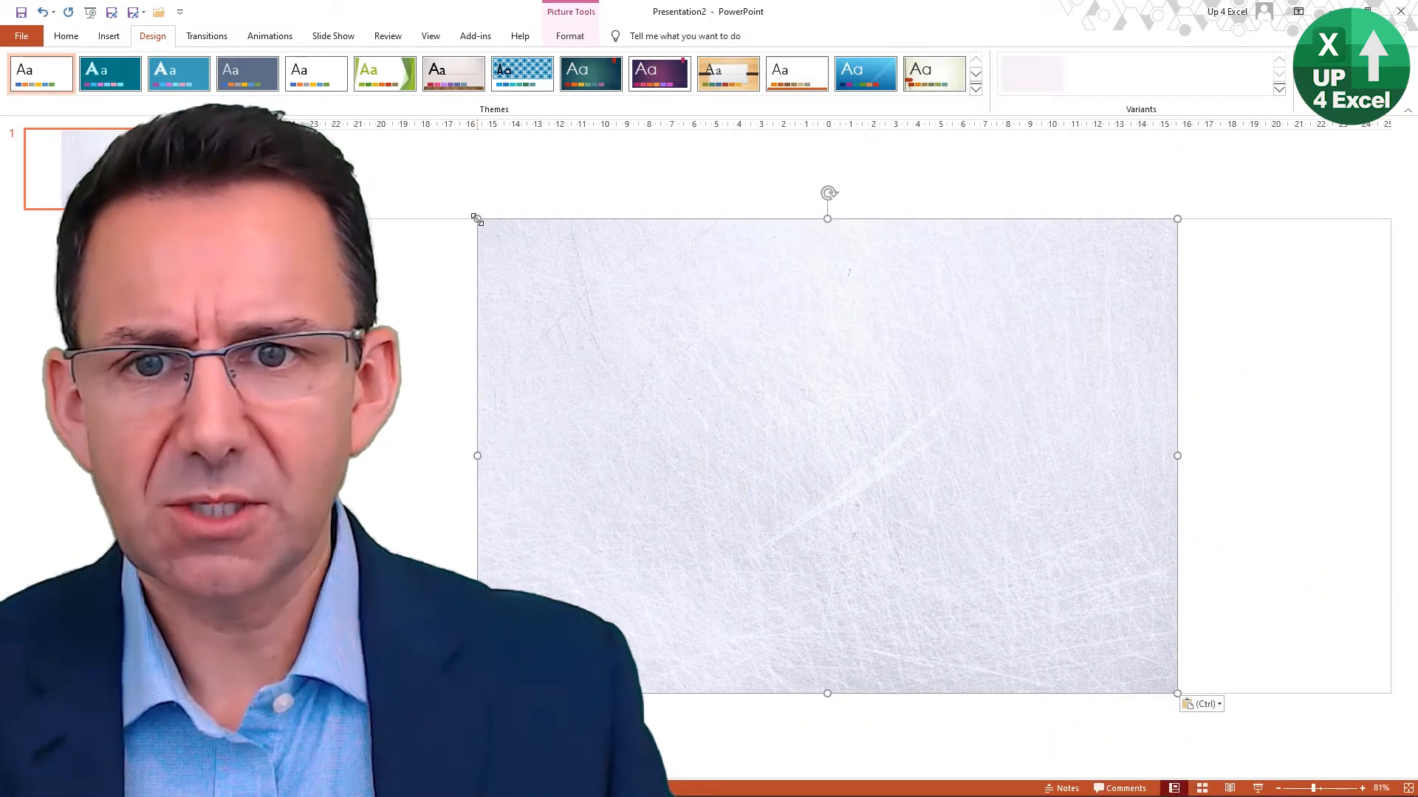
# Step: Enlarge the ice picture to the full width of the slide and crop its upper part down to the slide's edge
pyautogui.moveTo(477, 220); pyautogui.dragTo(265, 139)
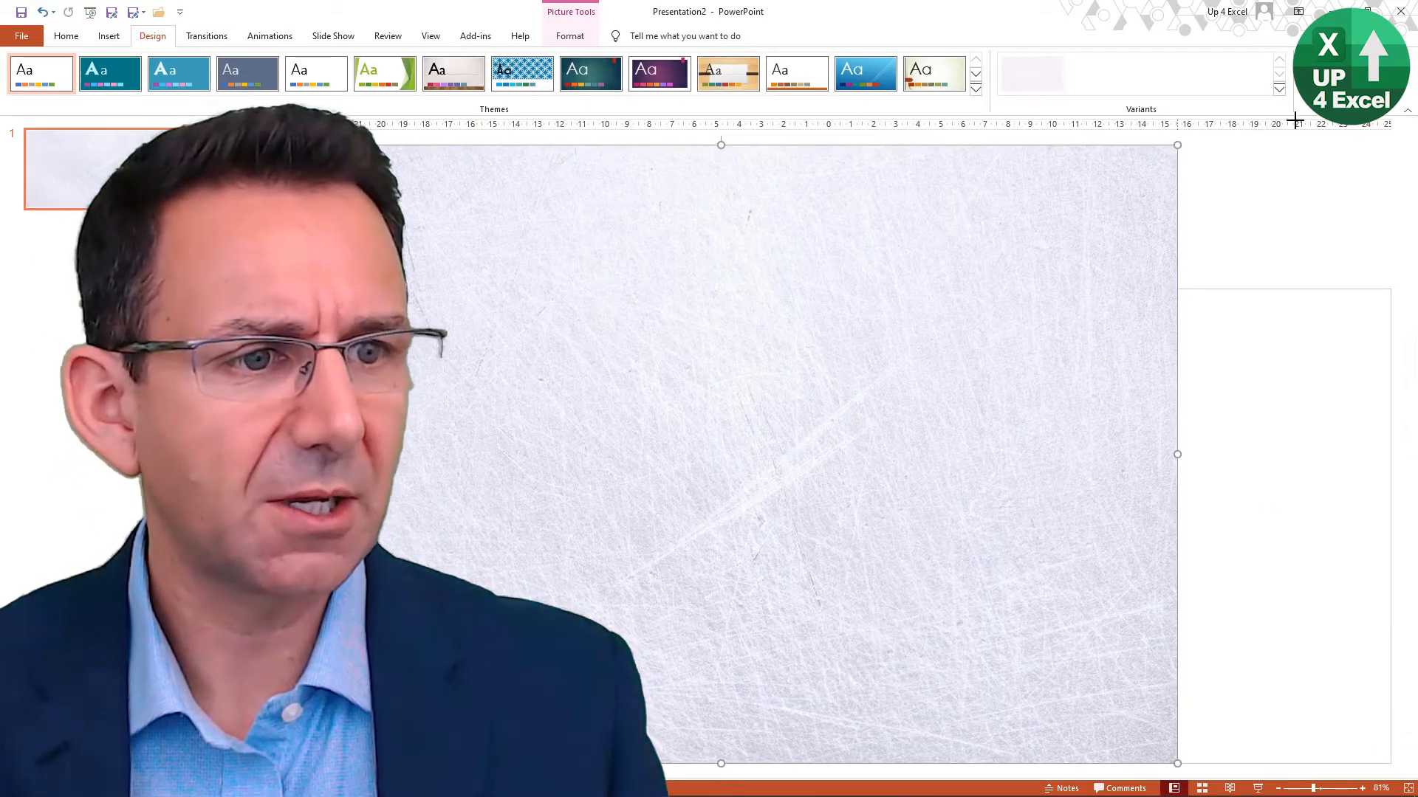
pyautogui.moveTo(1178, 145); pyautogui.dragTo(1391, 1)
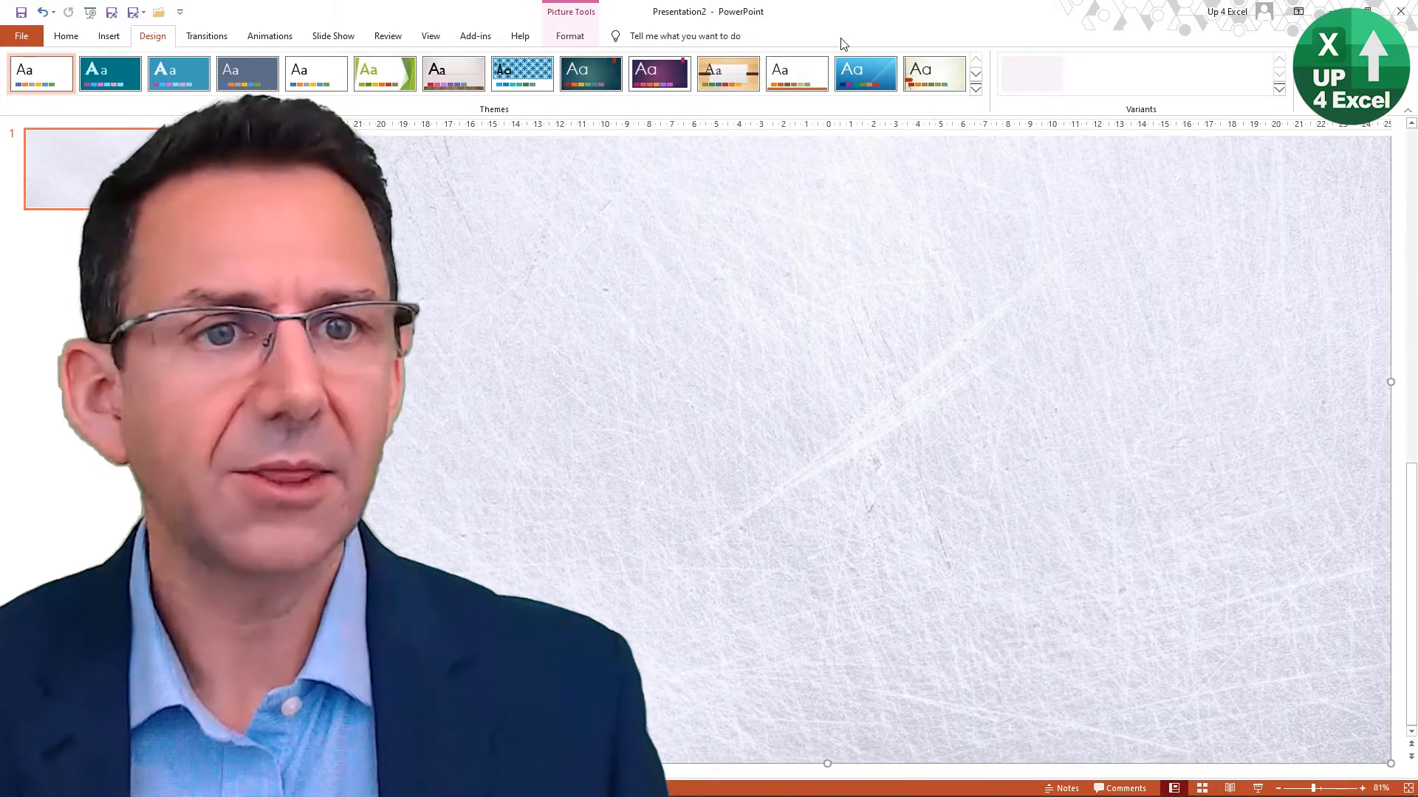
pyautogui.click(570, 36)
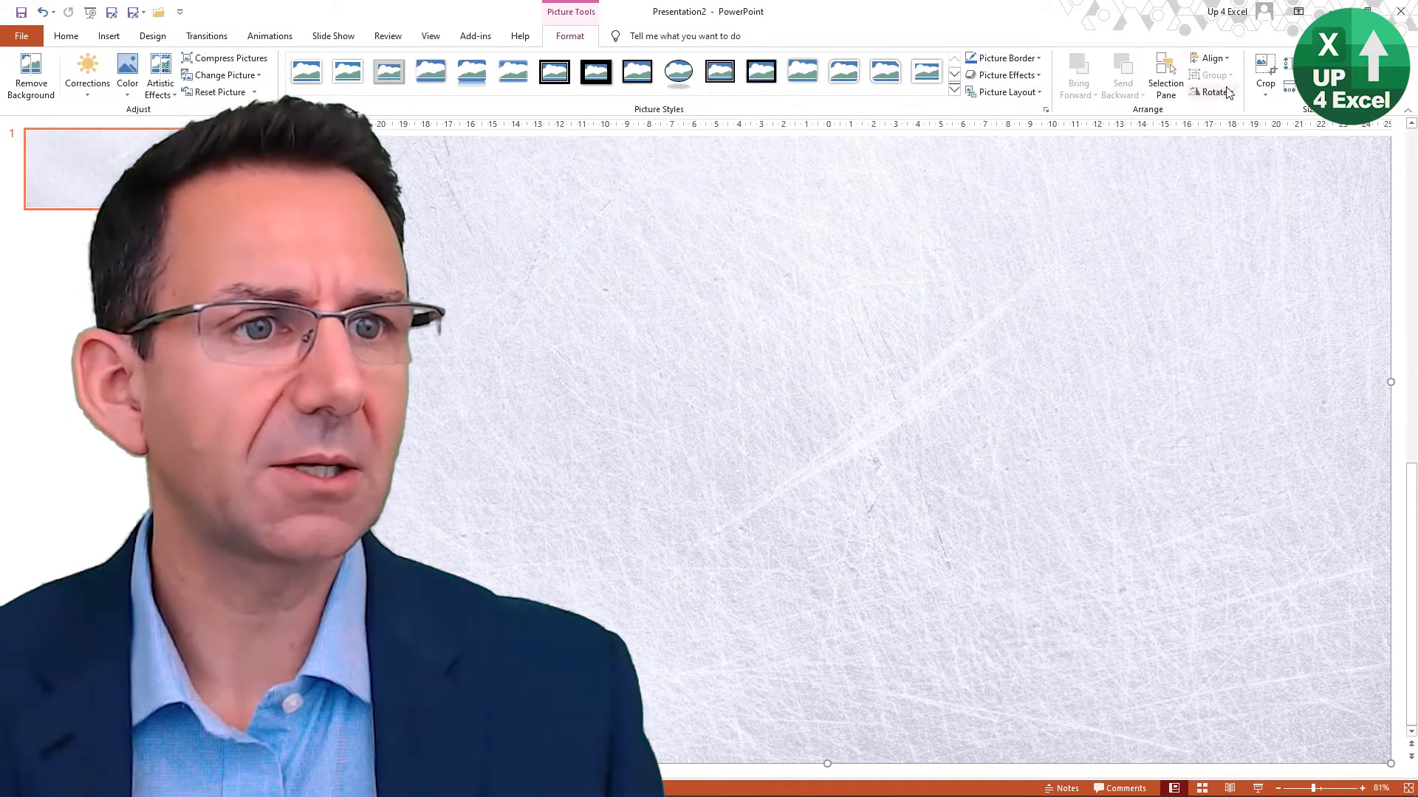
pyautogui.click(1263, 63)
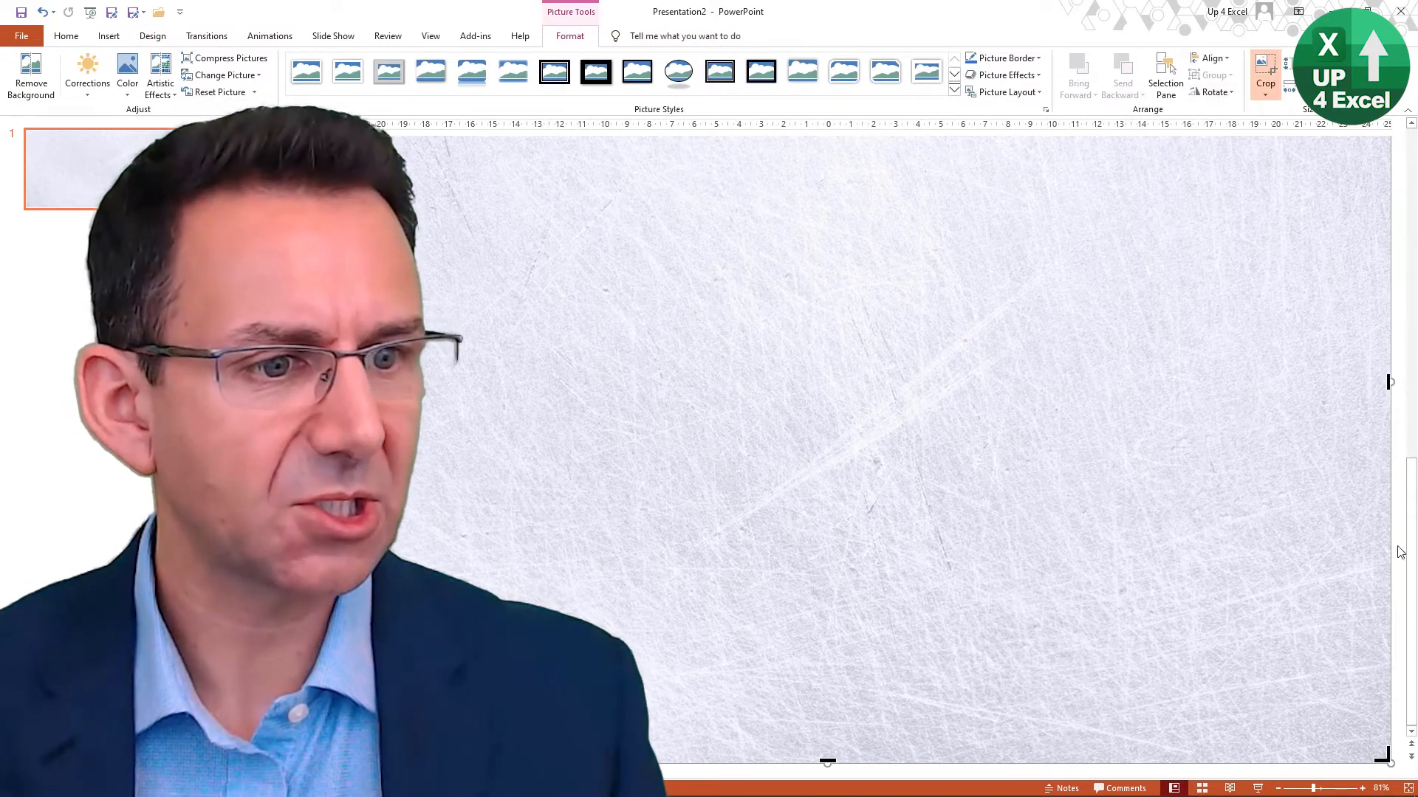
pyautogui.moveTo(1412, 548); pyautogui.dragTo(1412, 220)
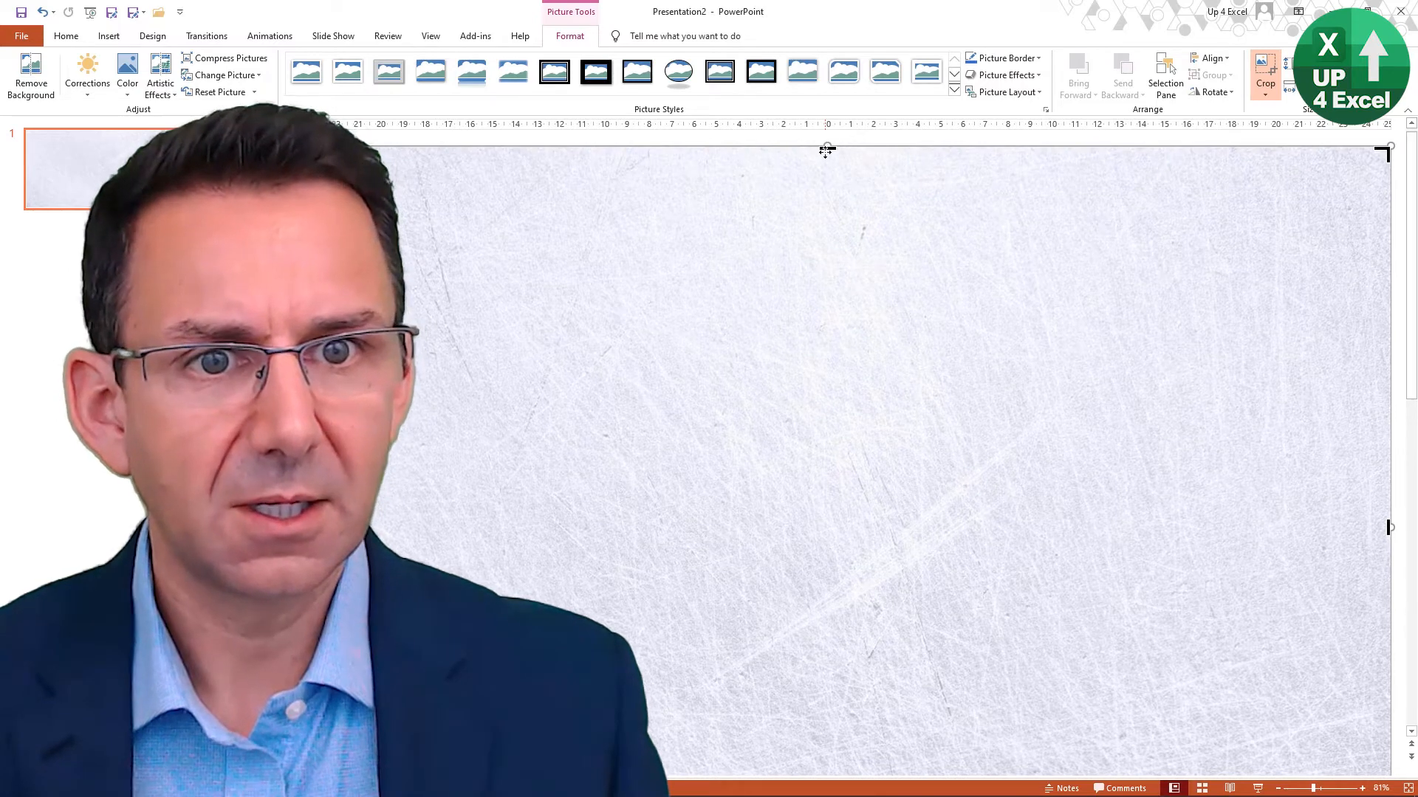
pyautogui.moveTo(828, 145); pyautogui.dragTo(826, 429)
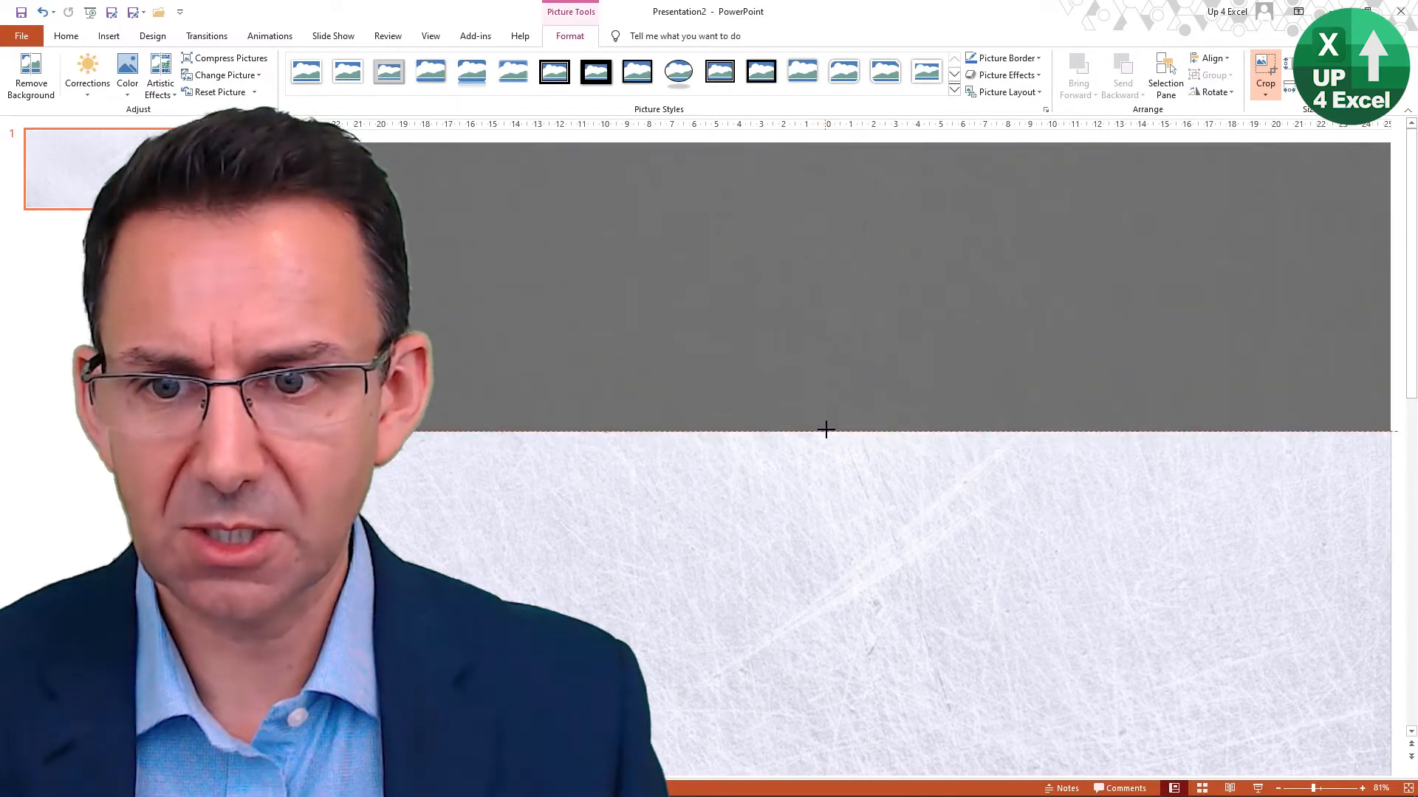
pyautogui.click(1403, 452)
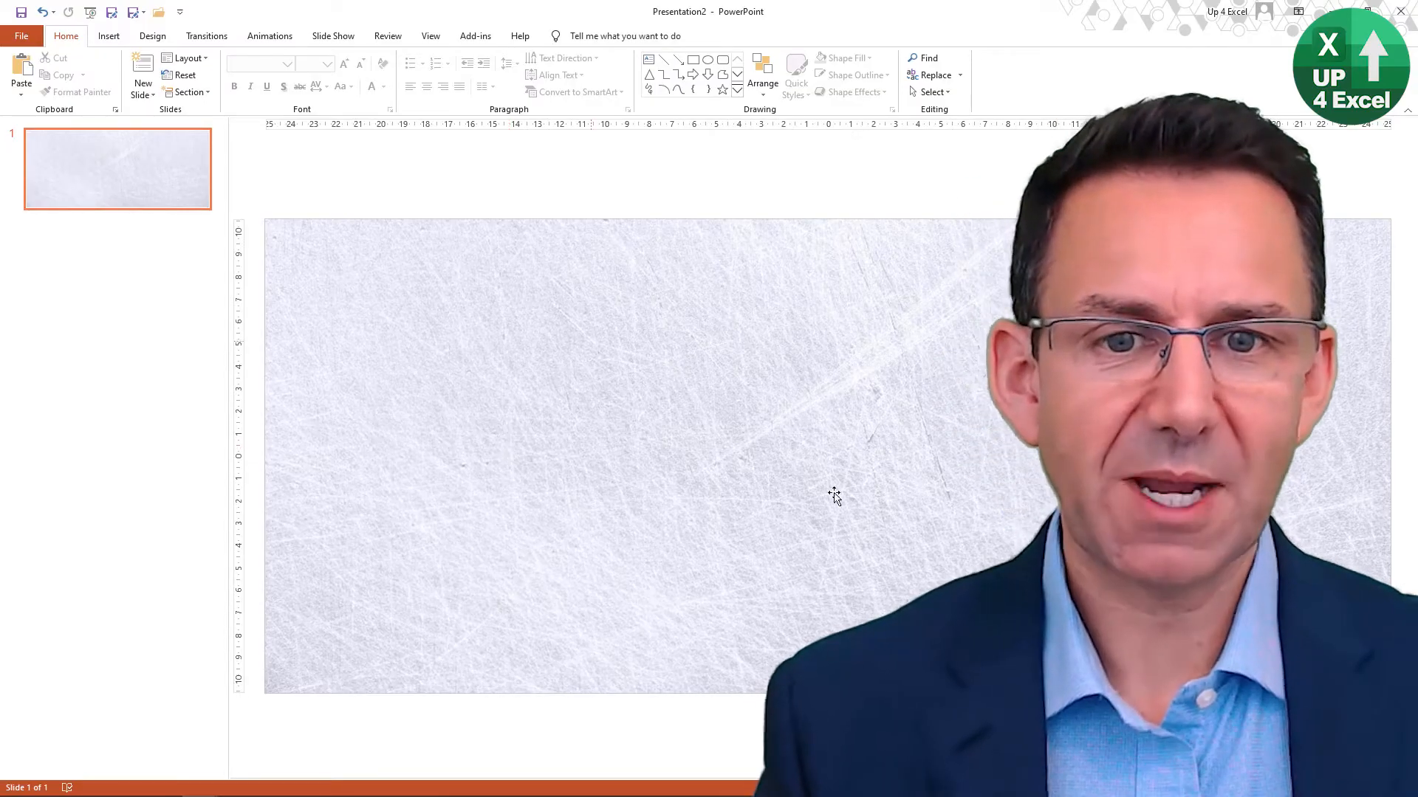
# Step: Switch to Theme Example.xlsm in Excel and show the Example sheet
pyautogui.hotkey('alt', 'Tab')
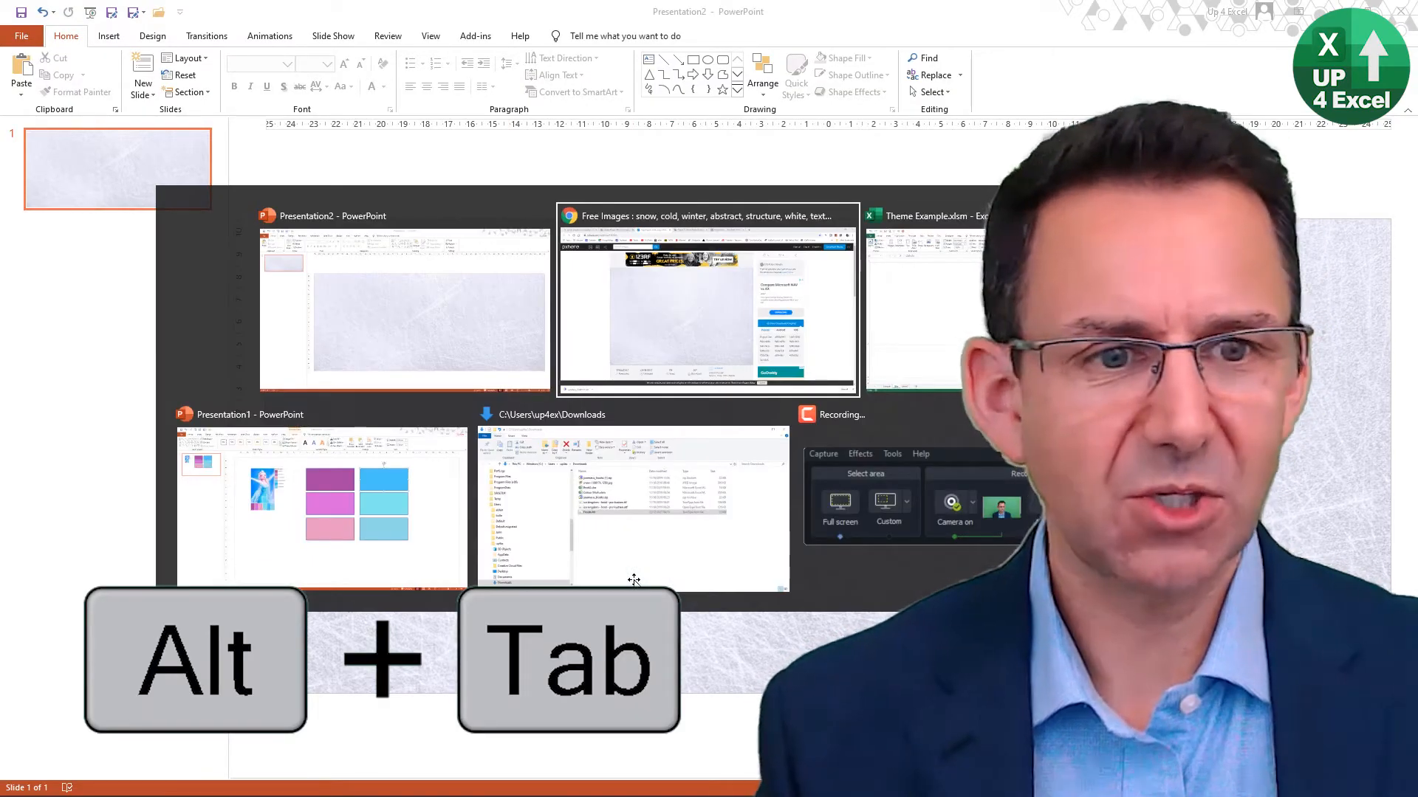
pyautogui.hotkey('alt', 'Tab')
pyautogui.hotkey('alt', 'Tab')
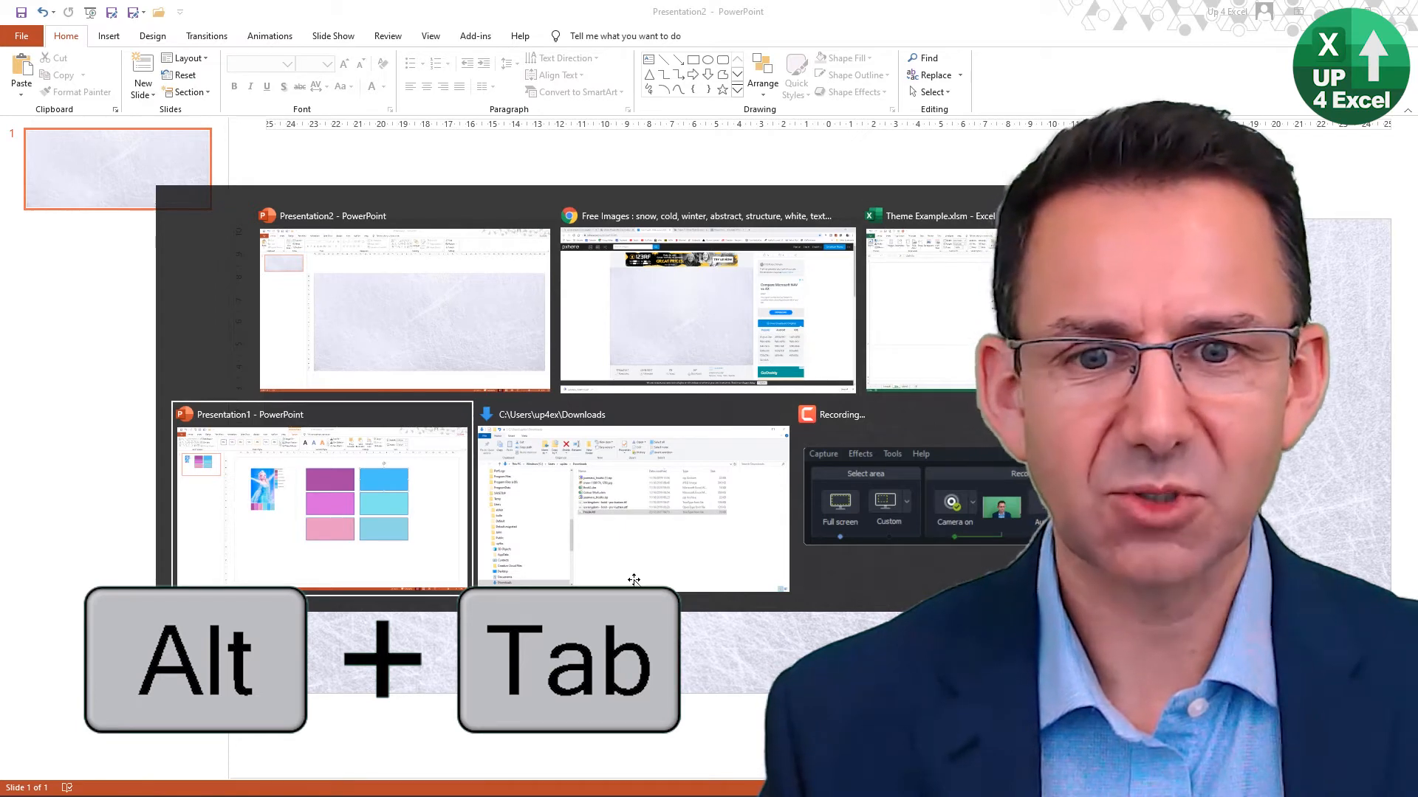
pyautogui.hotkey('alt', 'Tab')
pyautogui.hotkey('alt', 'Tab')
pyautogui.hotkey('alt', 'Tab')
pyautogui.hotkey('alt', 'Tab')
pyautogui.hotkey('alt', 'Tab')
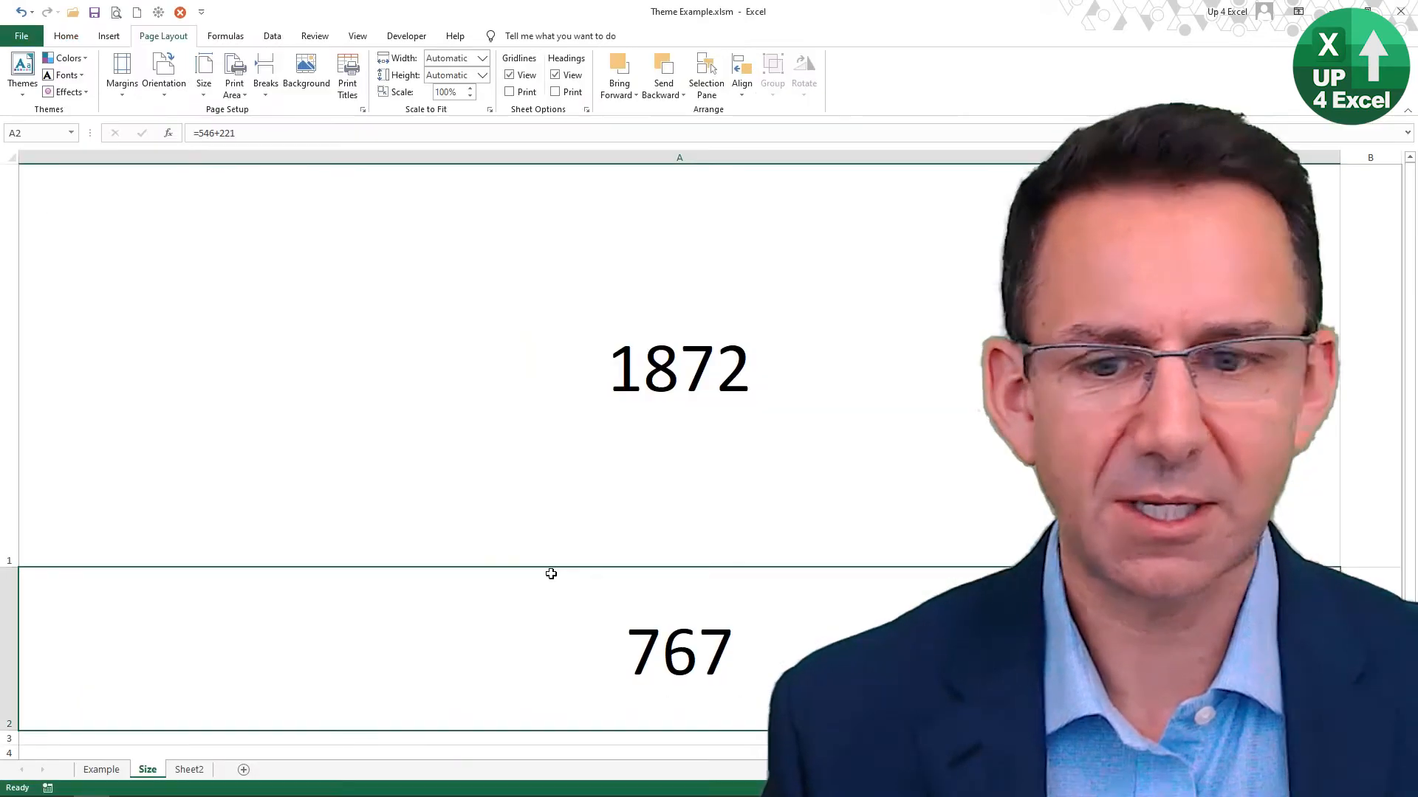
pyautogui.click(120, 773)
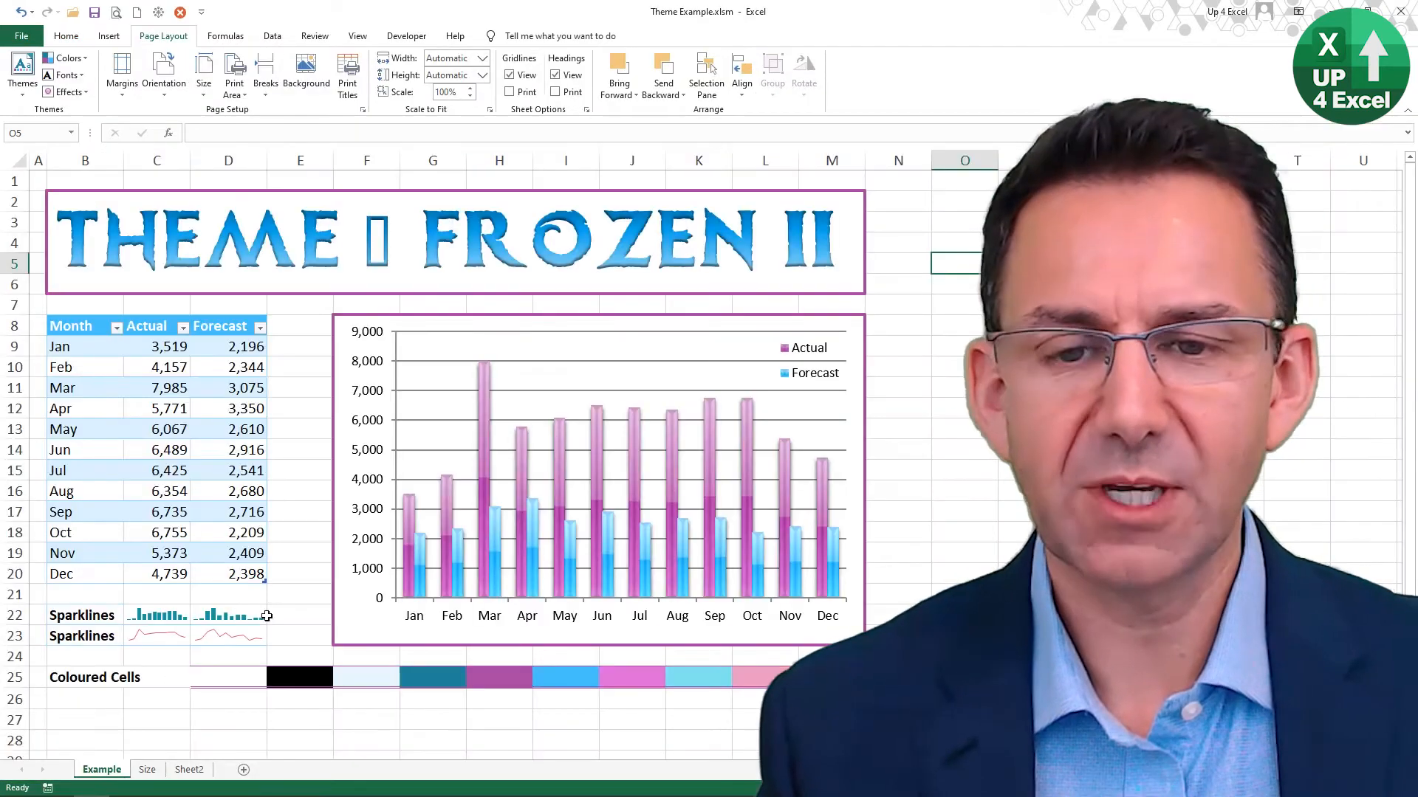
# Step: Copy the Frozen II title box together with the chart and paste them onto the ice slide in PowerPoint
pyautogui.click(366, 192)
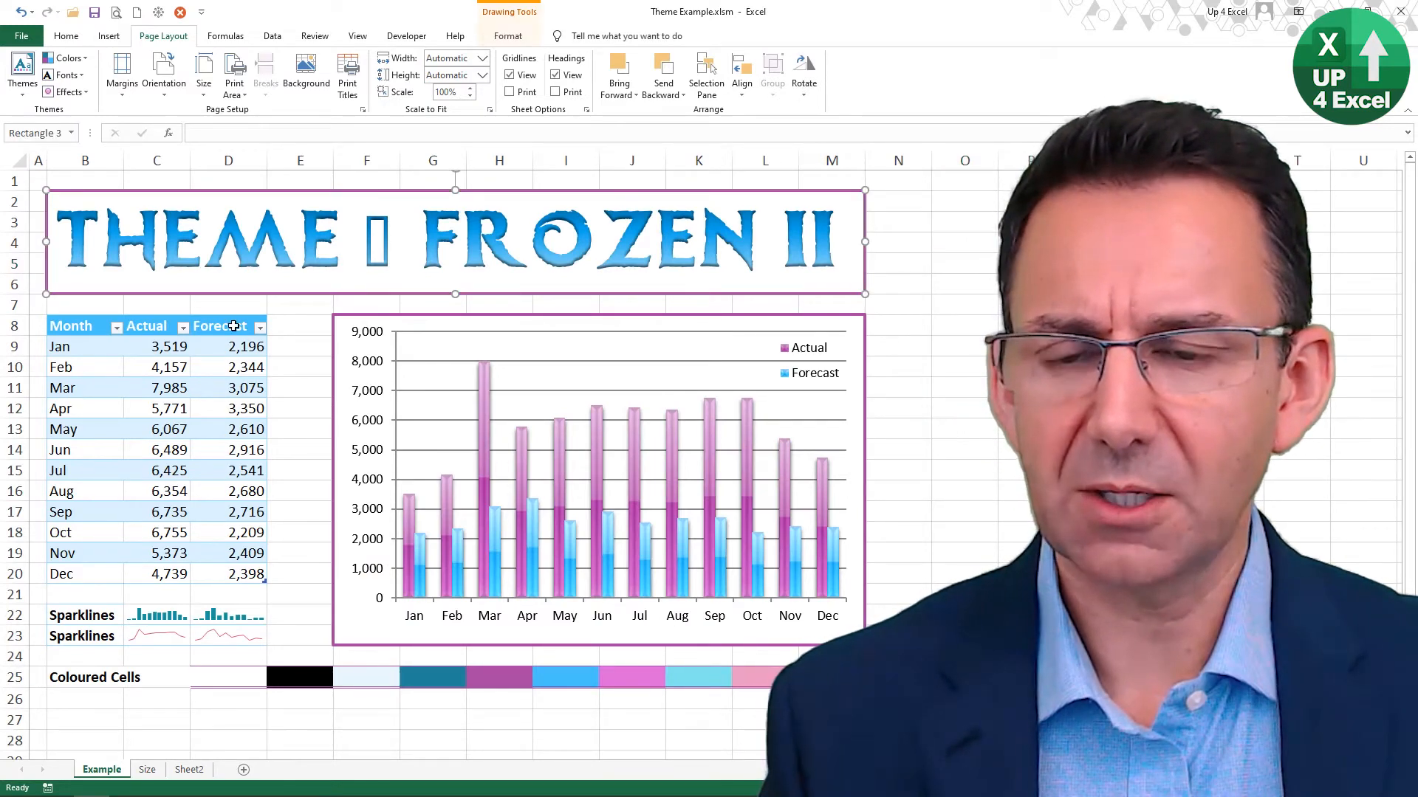
pyautogui.keyDown('ctrl'); pyautogui.click(363, 317); pyautogui.keyUp('ctrl')
pyautogui.hotkey('ctrl', 'c')
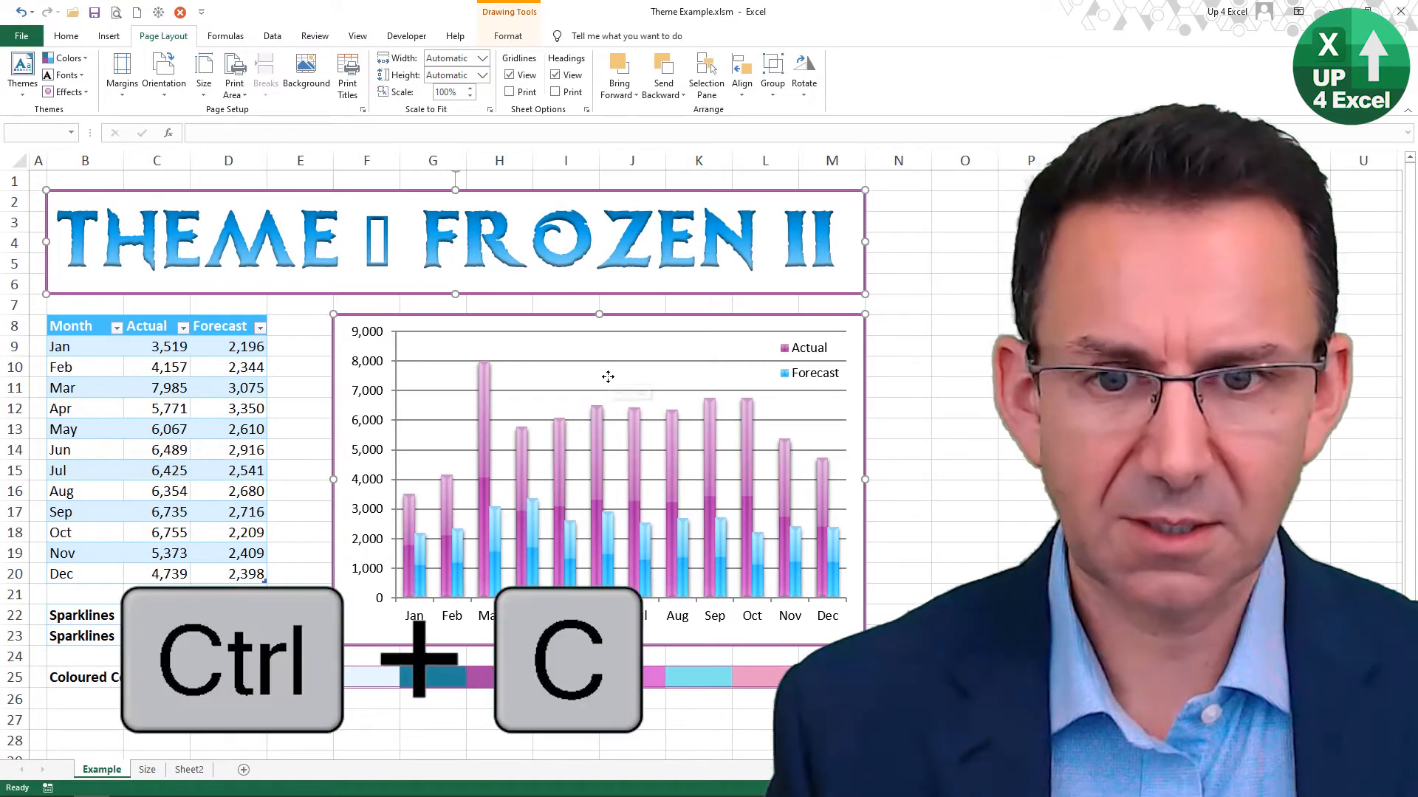
pyautogui.hotkey('alt', 'Tab')
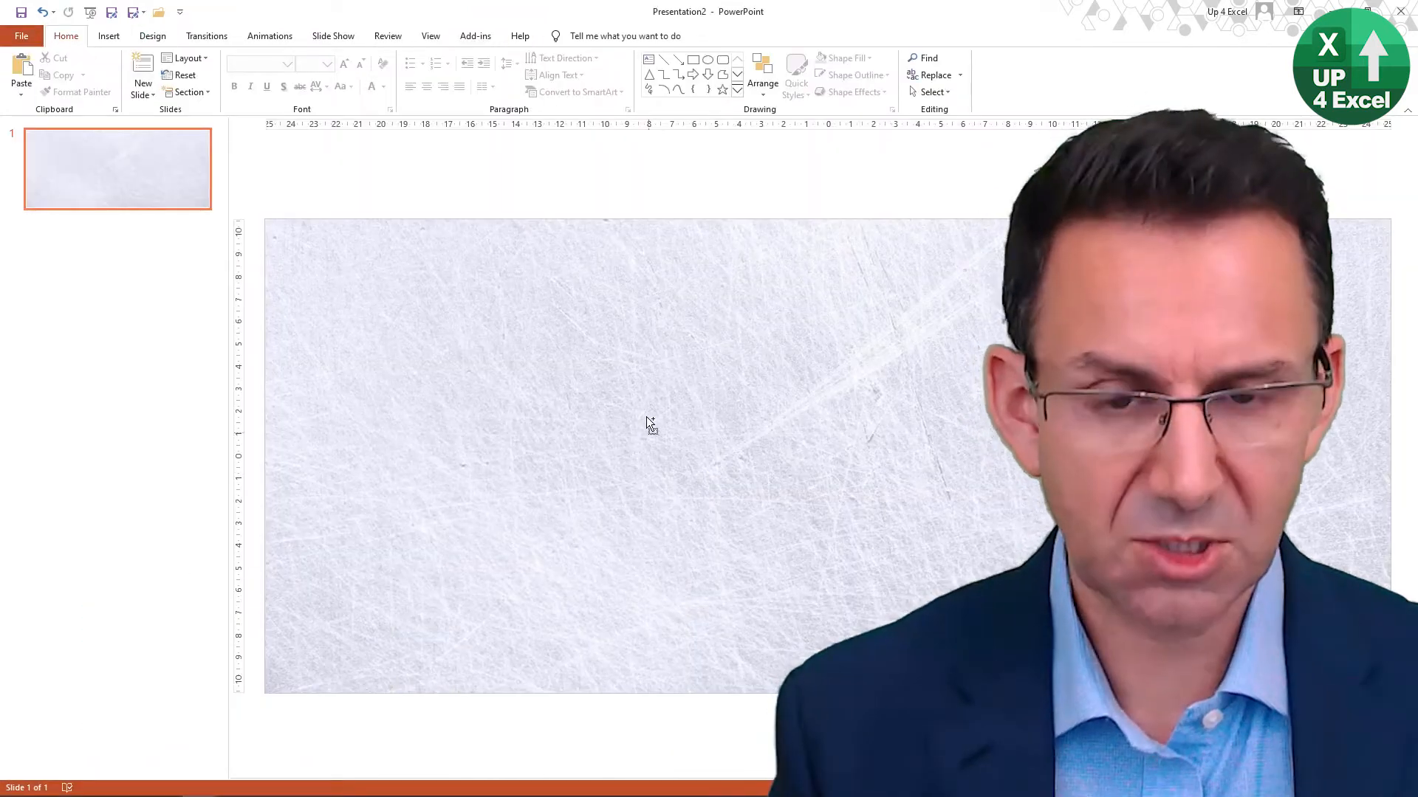
pyautogui.rightClick(591, 312)
pyautogui.click(667, 379)
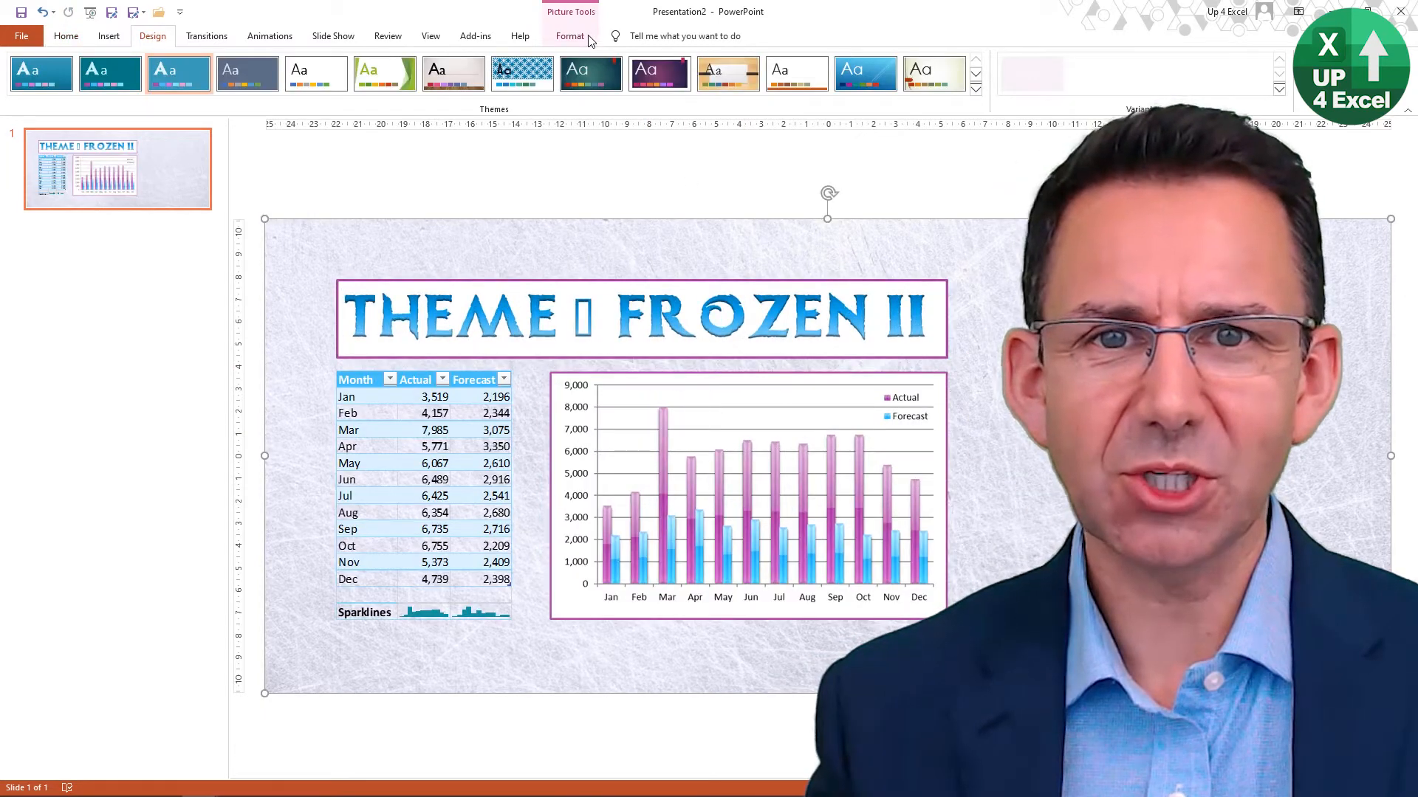
# Step: Recolor the ice background picture with a light turquoise variation and raise its contrast using a Brightness/Contrast preset
pyautogui.click(591, 41)
pyautogui.click(127, 81)
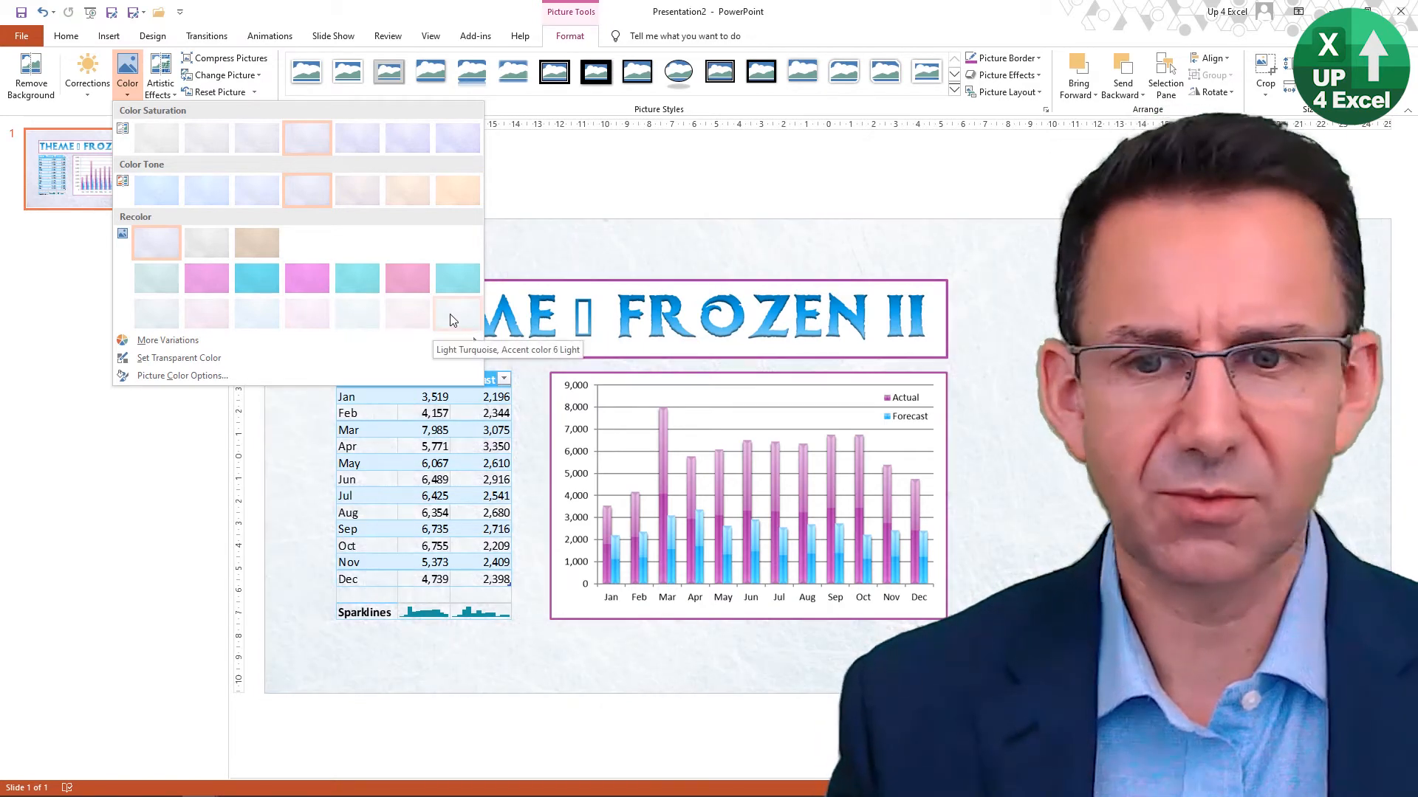
pyautogui.click(365, 313)
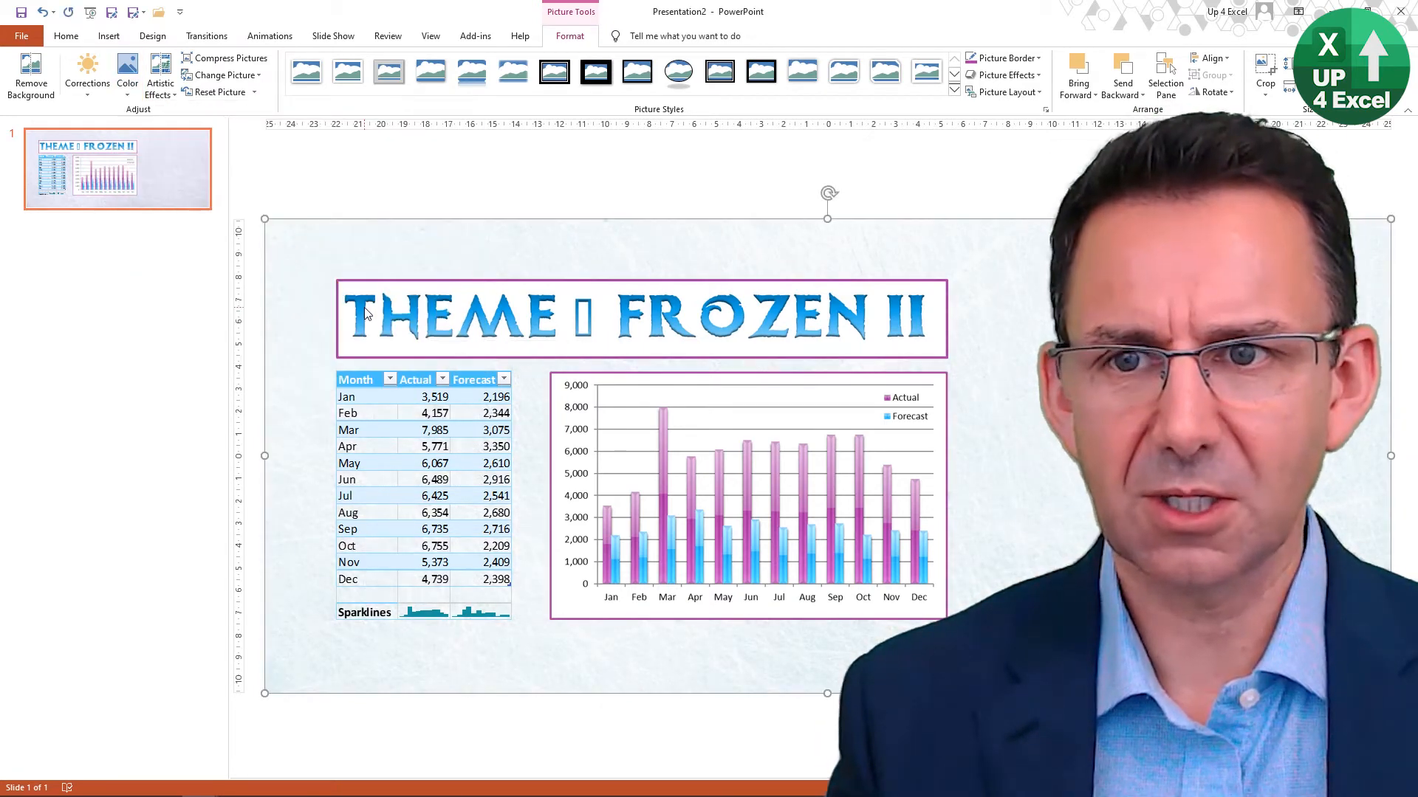
pyautogui.click(106, 96)
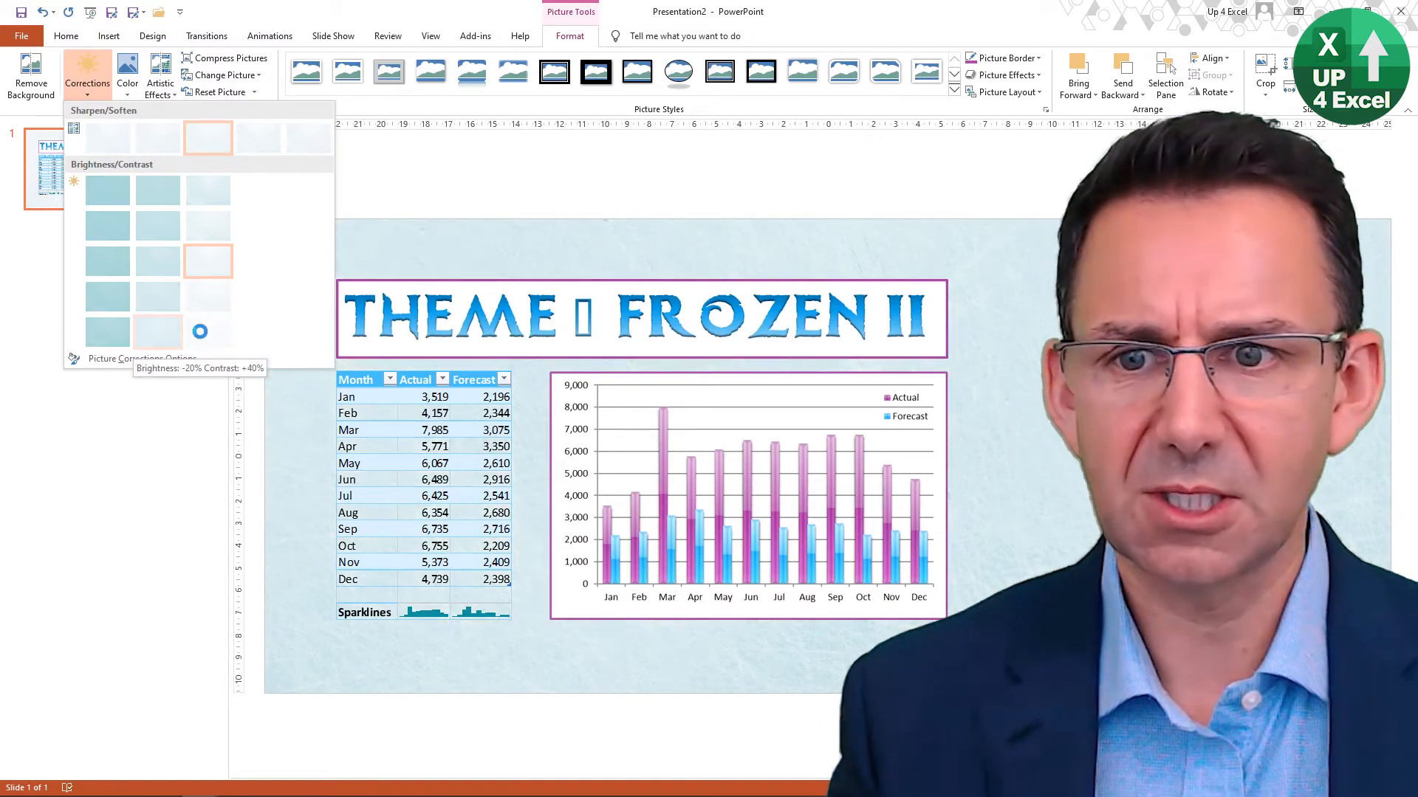
pyautogui.click(209, 309)
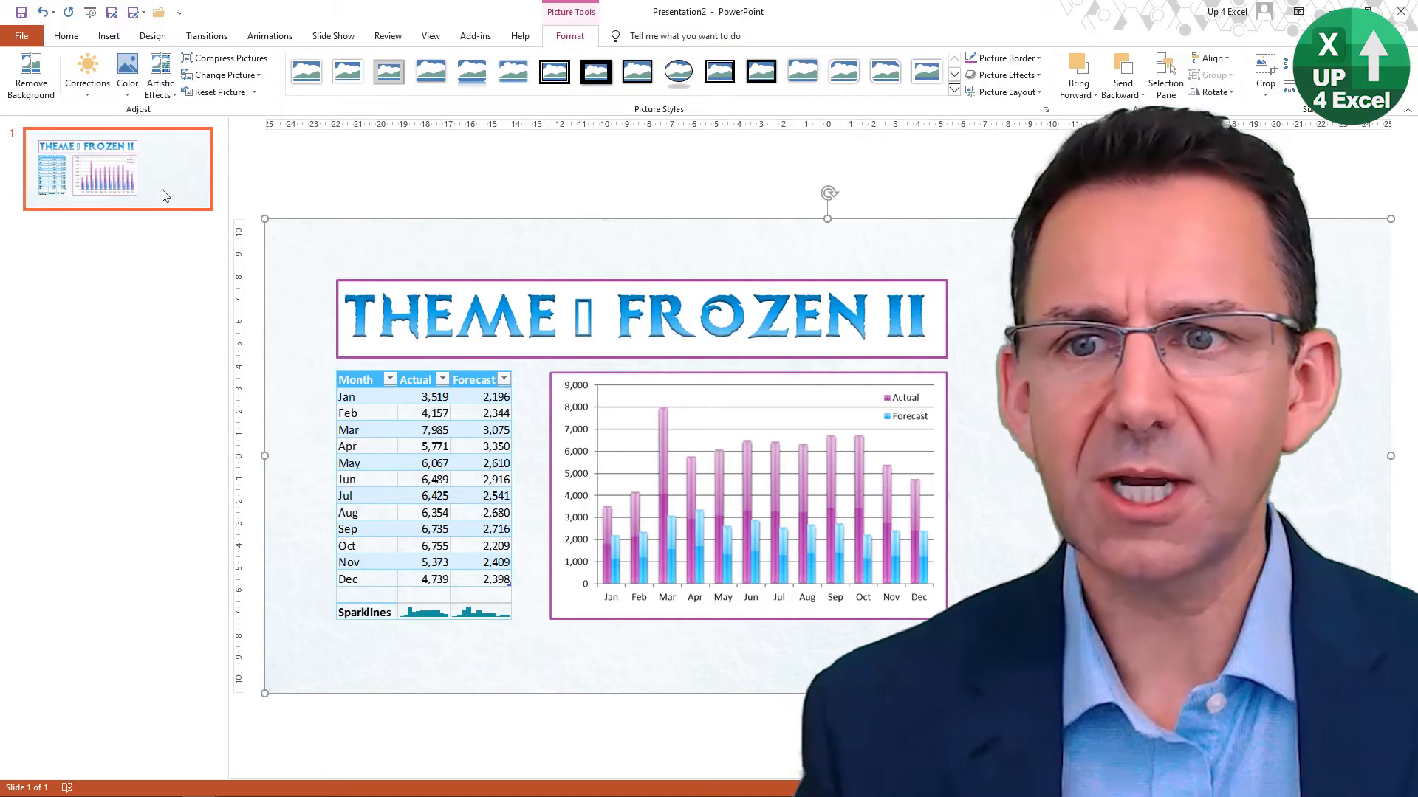
# Step: Duplicate the slide and delete the title, chart and table from the copy, keeping only the ice background
pyautogui.click(119, 168)
pyautogui.hotkey('ctrl', 'c')
pyautogui.hotkey('ctrl', 'v')
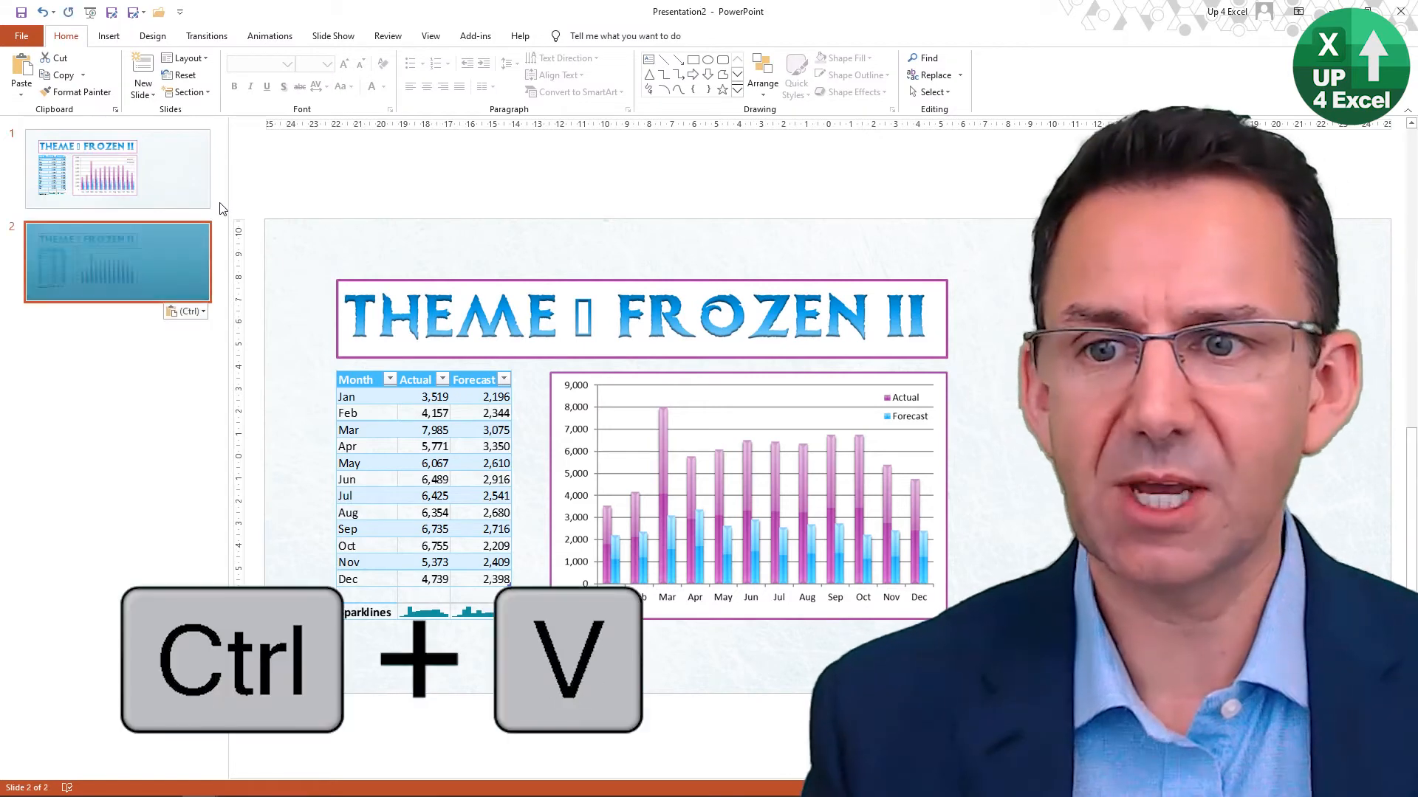
pyautogui.click(672, 432)
pyautogui.press('Delete')
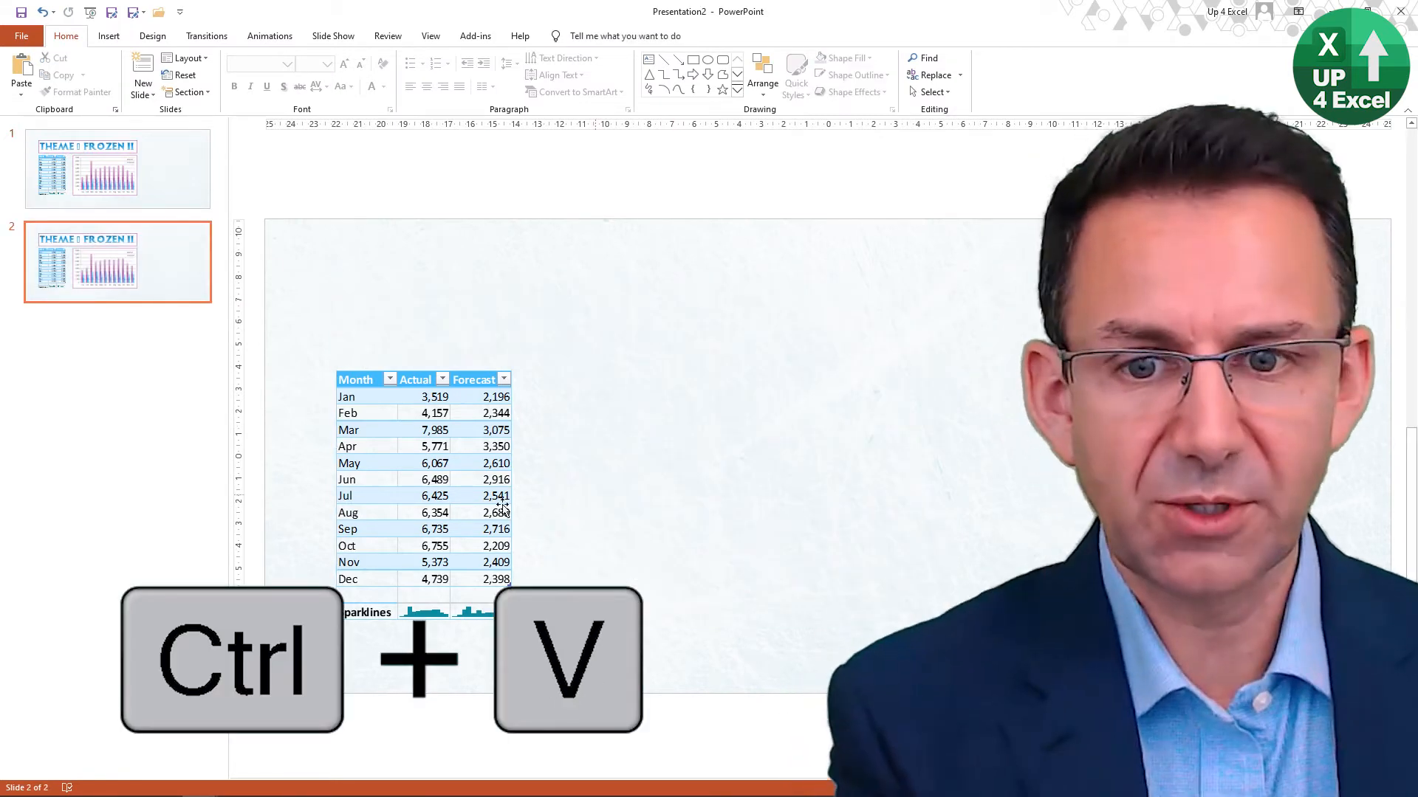
pyautogui.click(502, 508)
pyautogui.press('Delete')
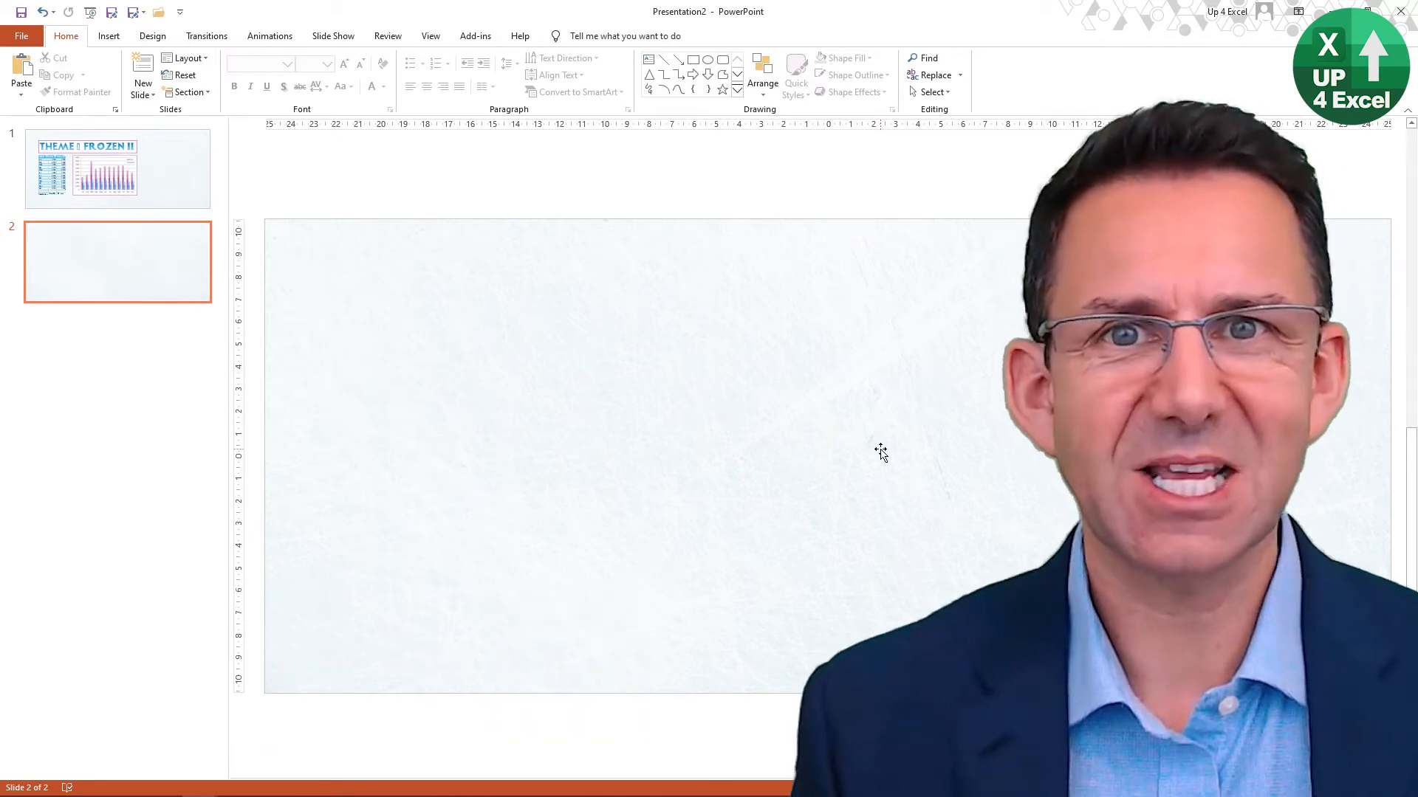
# Step: Start saving a copy to the Desktop with JPEG File Interchange Format (*.jpg) as the file type
pyautogui.click(22, 36)
pyautogui.click(68, 279)
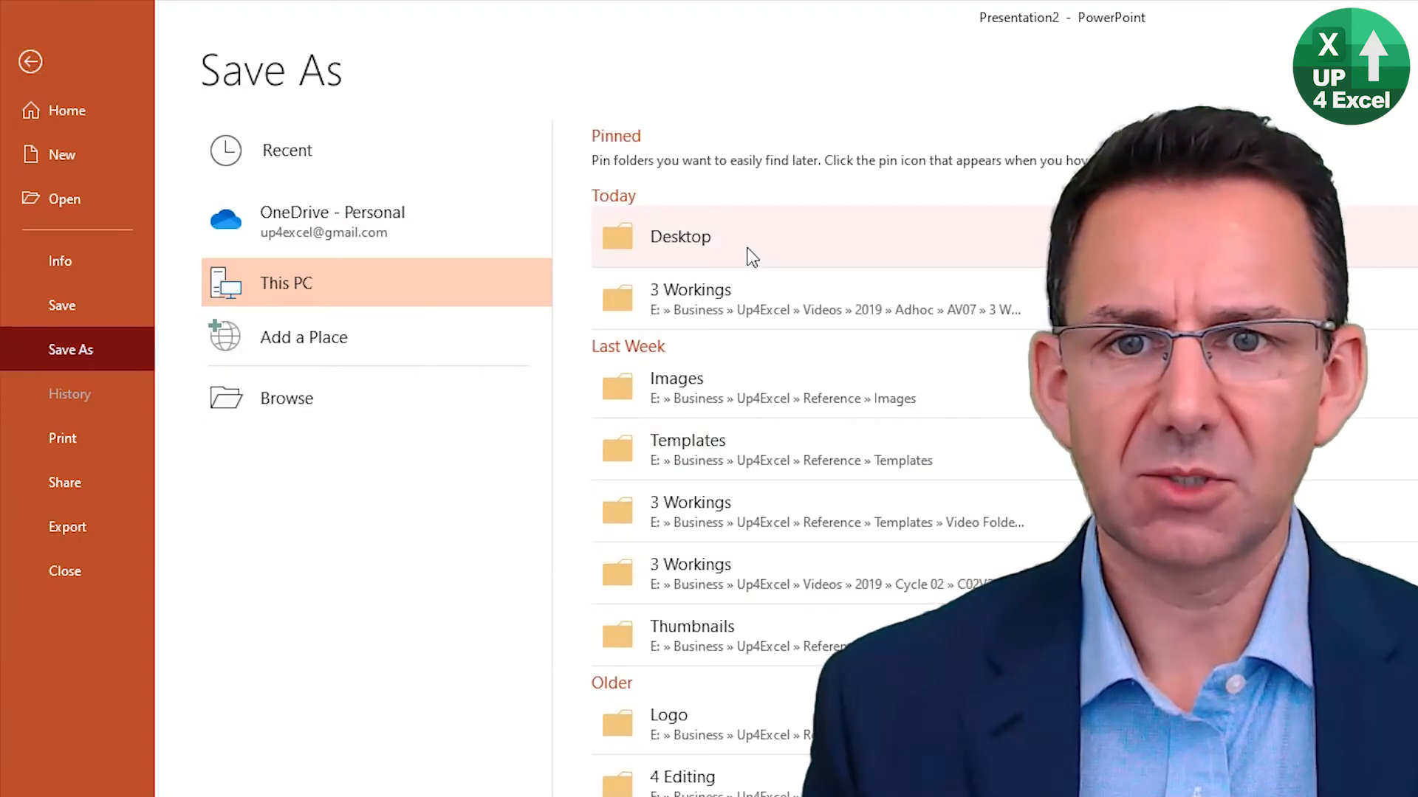
pyautogui.click(751, 255)
pyautogui.click(334, 476)
pyautogui.click(334, 476)
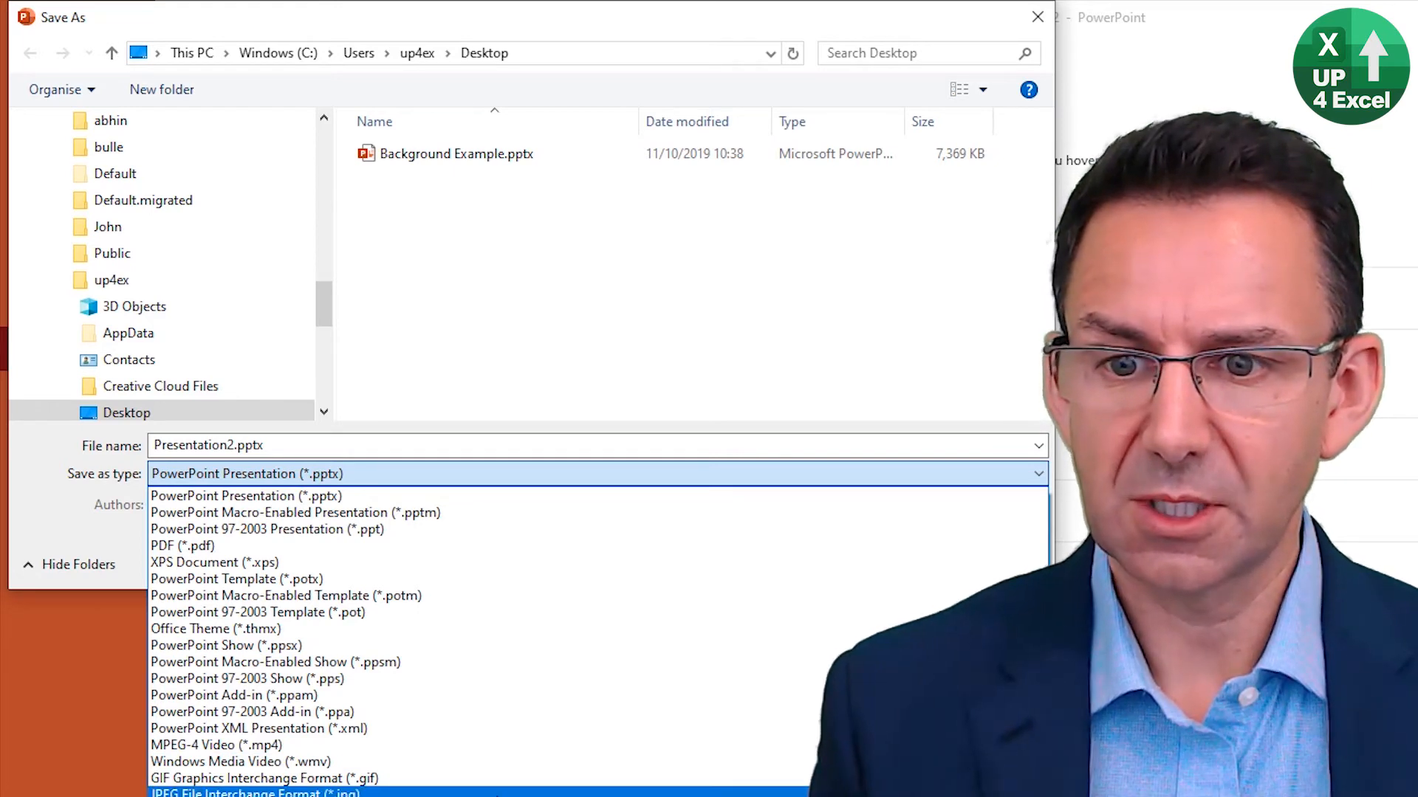
pyautogui.click(496, 793)
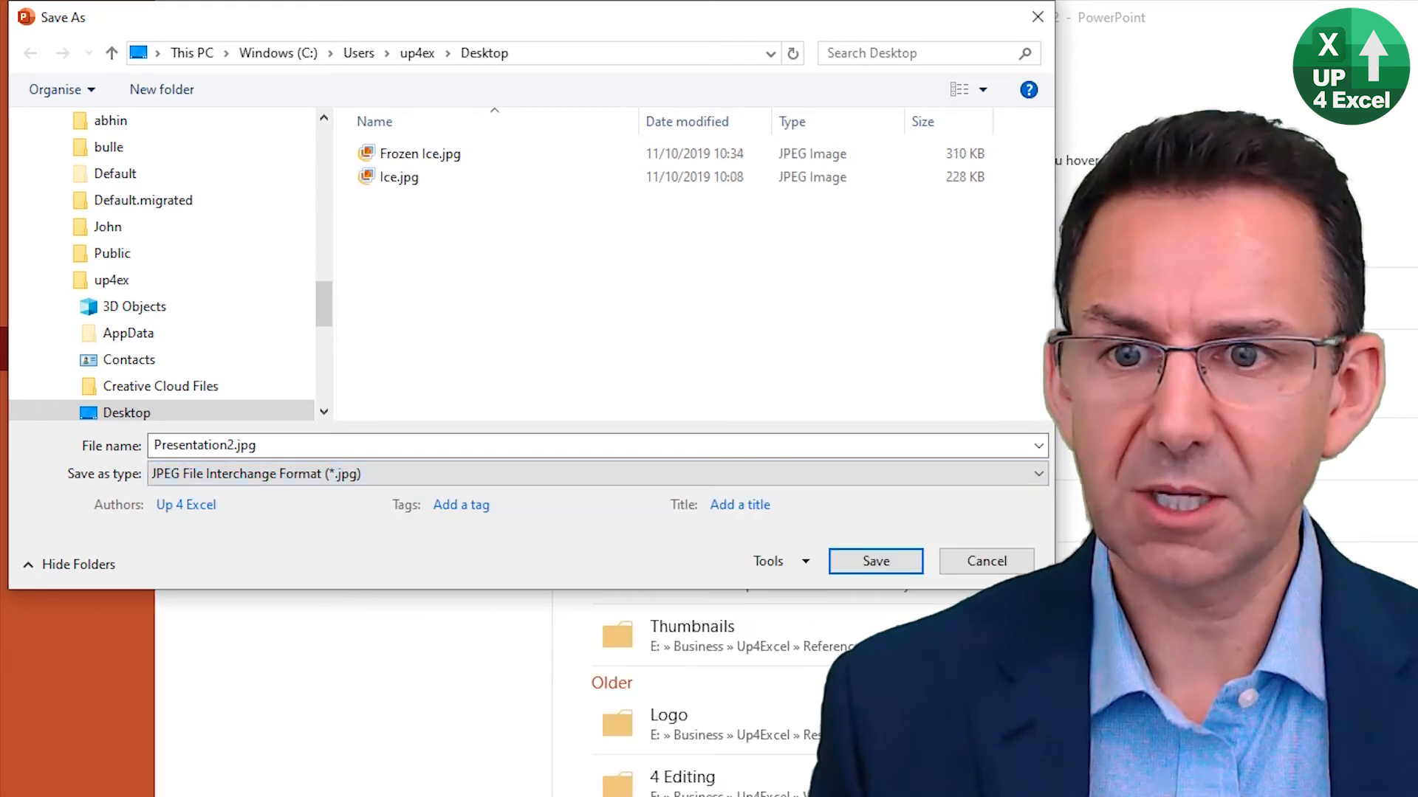
# Step: Name the JPEG copy Ice v2.jpg, save it to the Desktop and export just the current slide
pyautogui.doubleClick(264, 450)
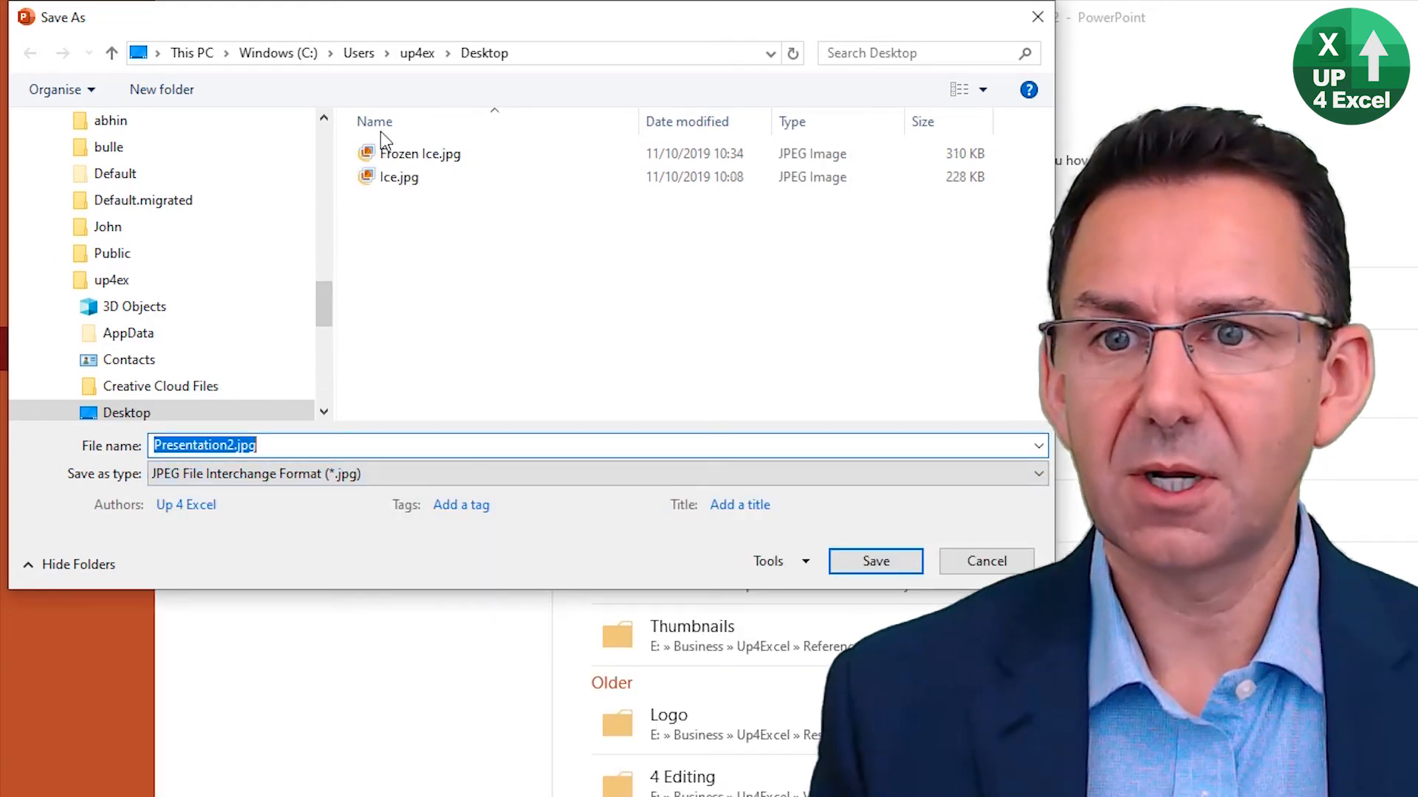
pyautogui.click(237, 441)
pyautogui.hotkey('shift', 'Home')
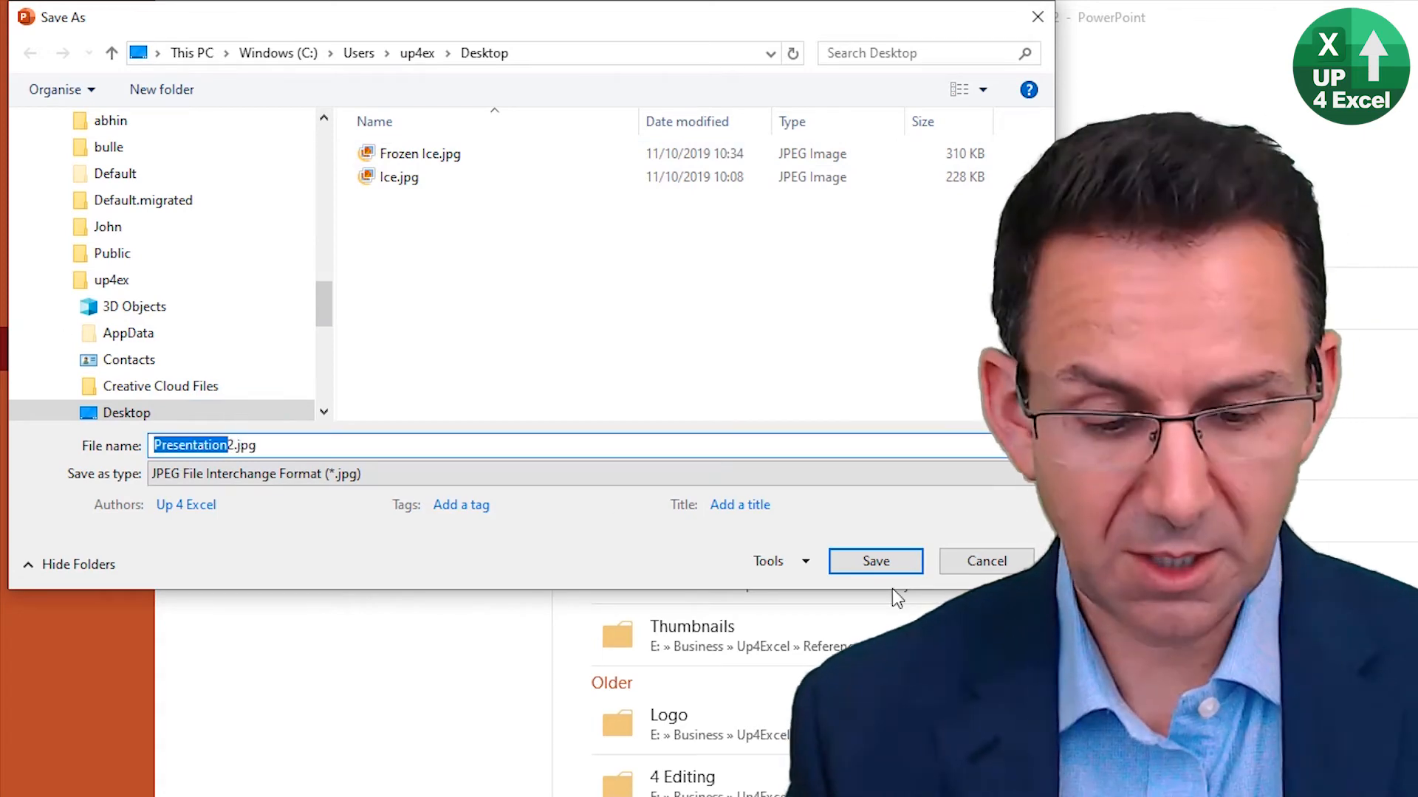
pyautogui.write('Ice')
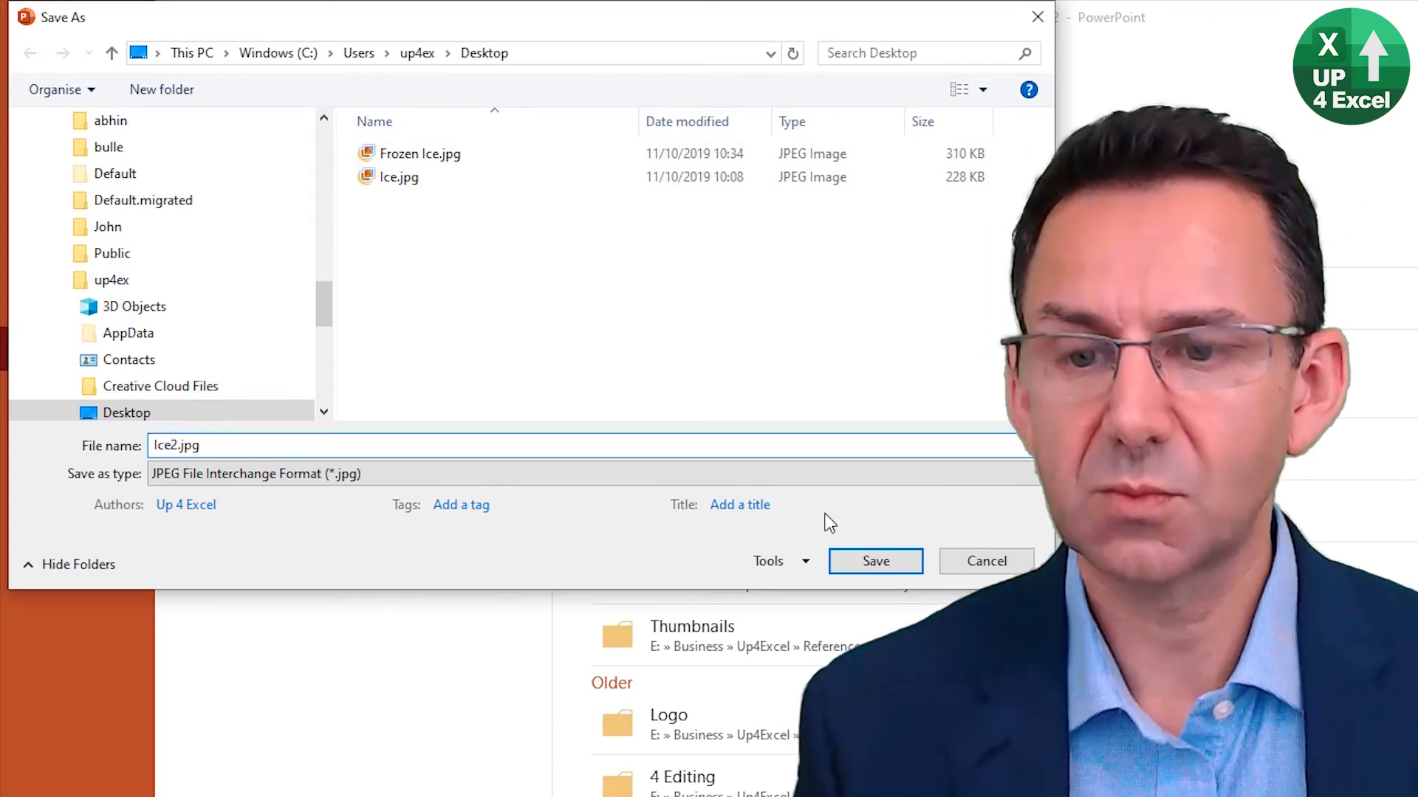
pyautogui.write(' v')
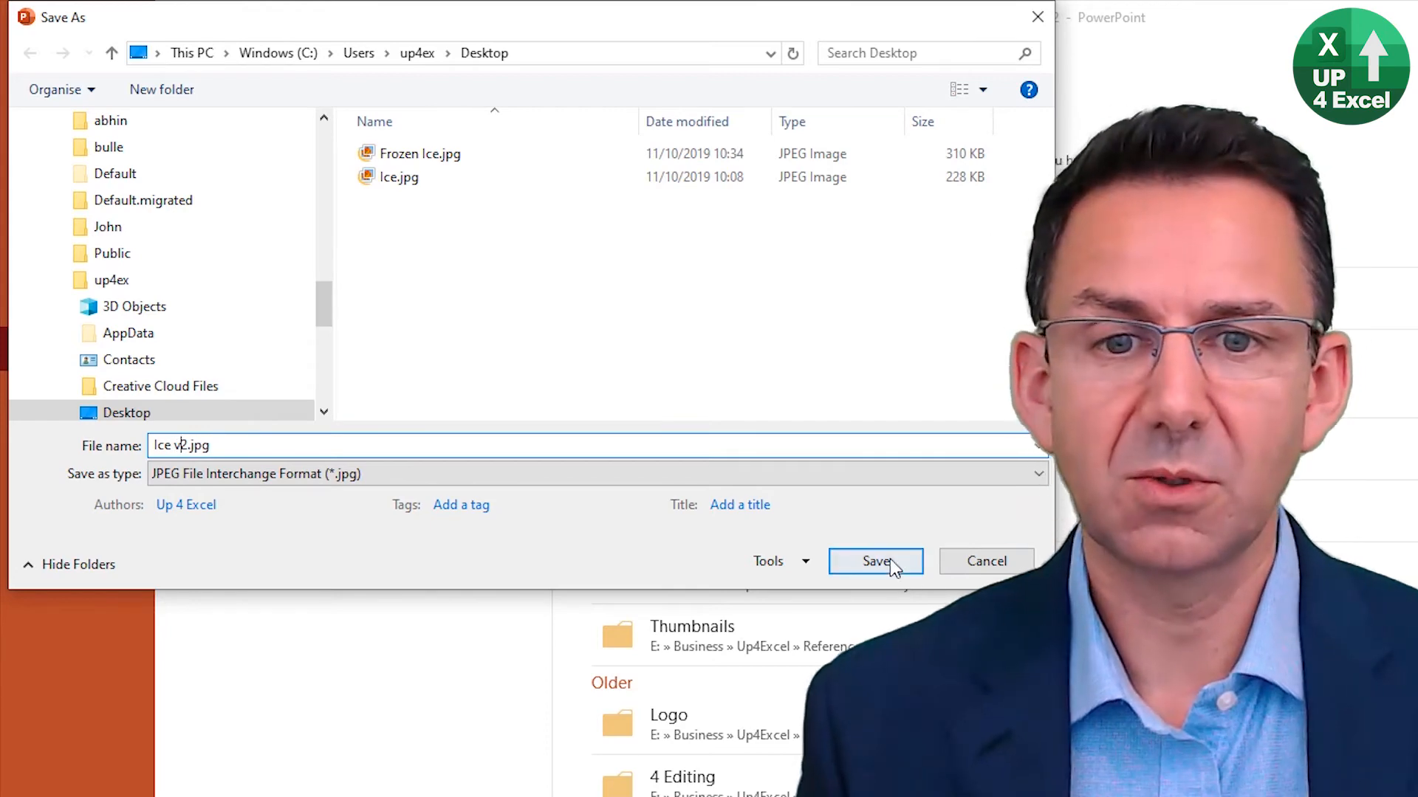
pyautogui.click(875, 561)
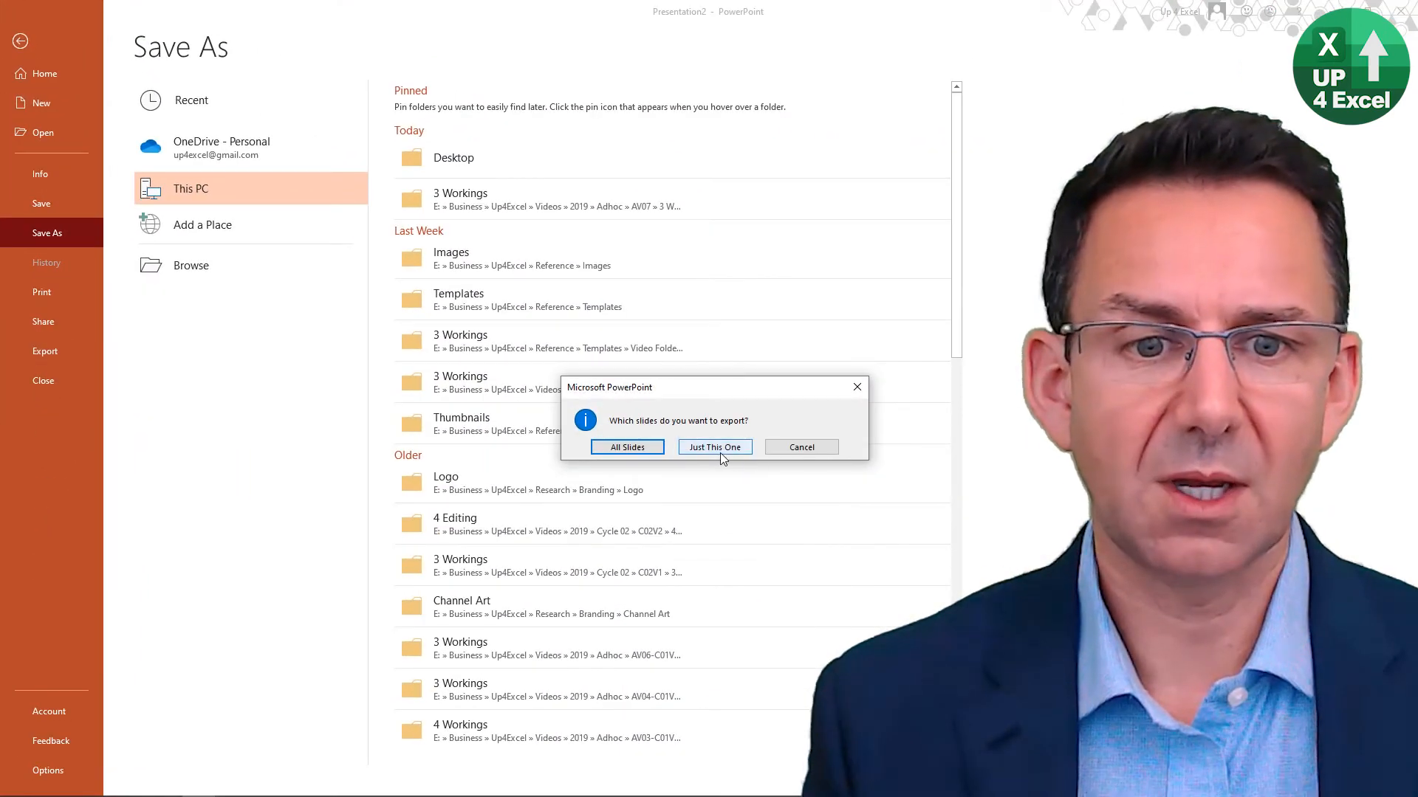
pyautogui.click(705, 448)
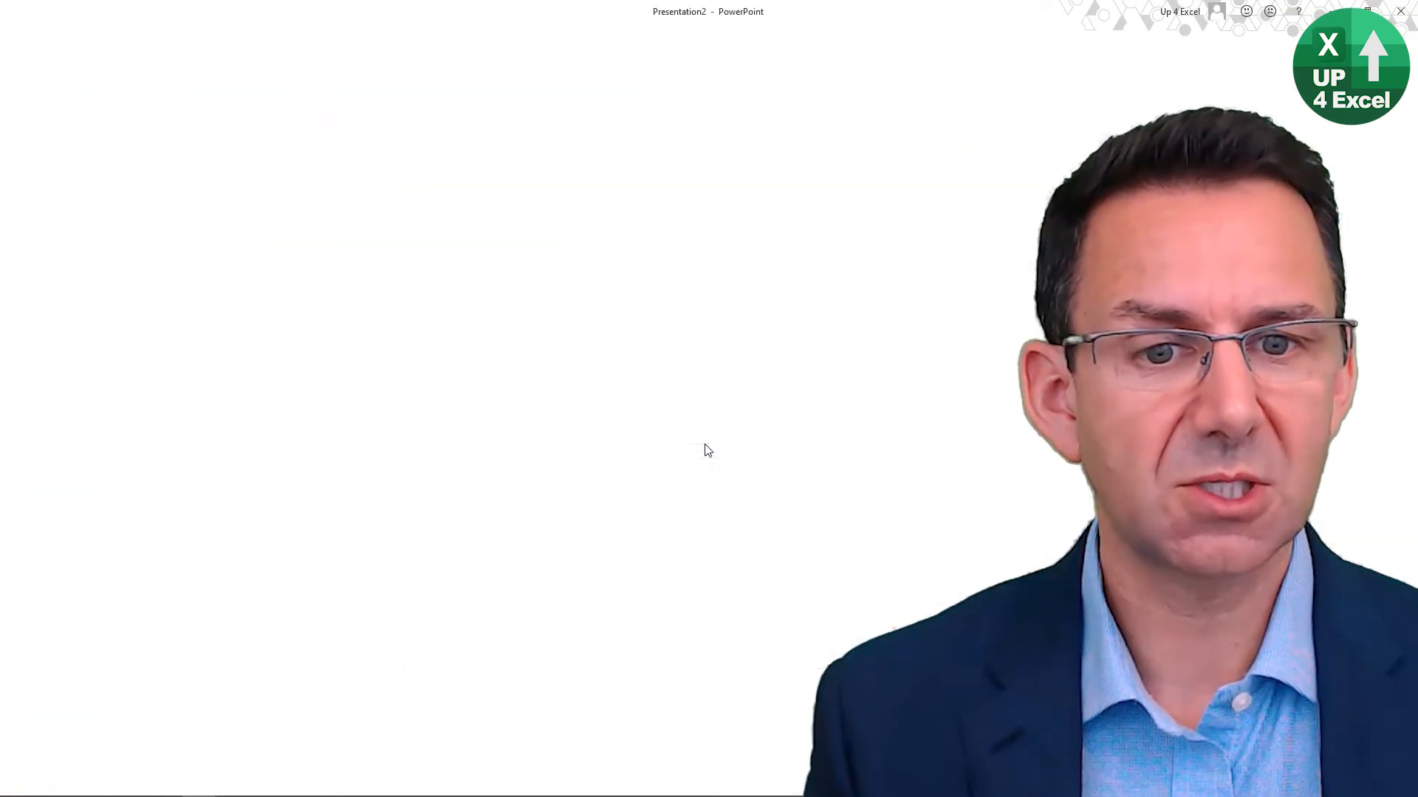
# Step: Switch to the Theme Example workbook in Excel and set Ice v2.jpg from the Desktop as the Example sheet's background
pyautogui.hotkey('alt', 'Tab')
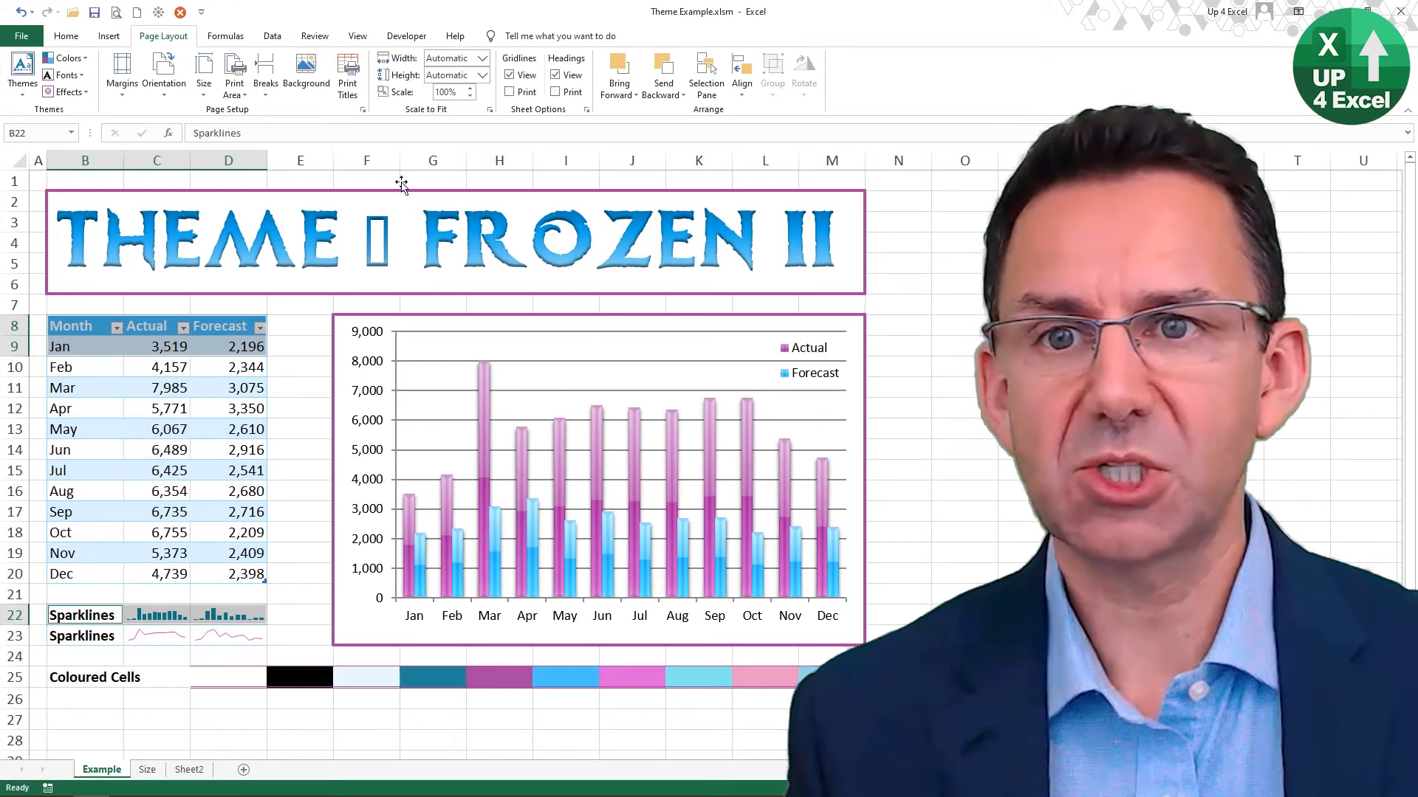
pyautogui.click(303, 82)
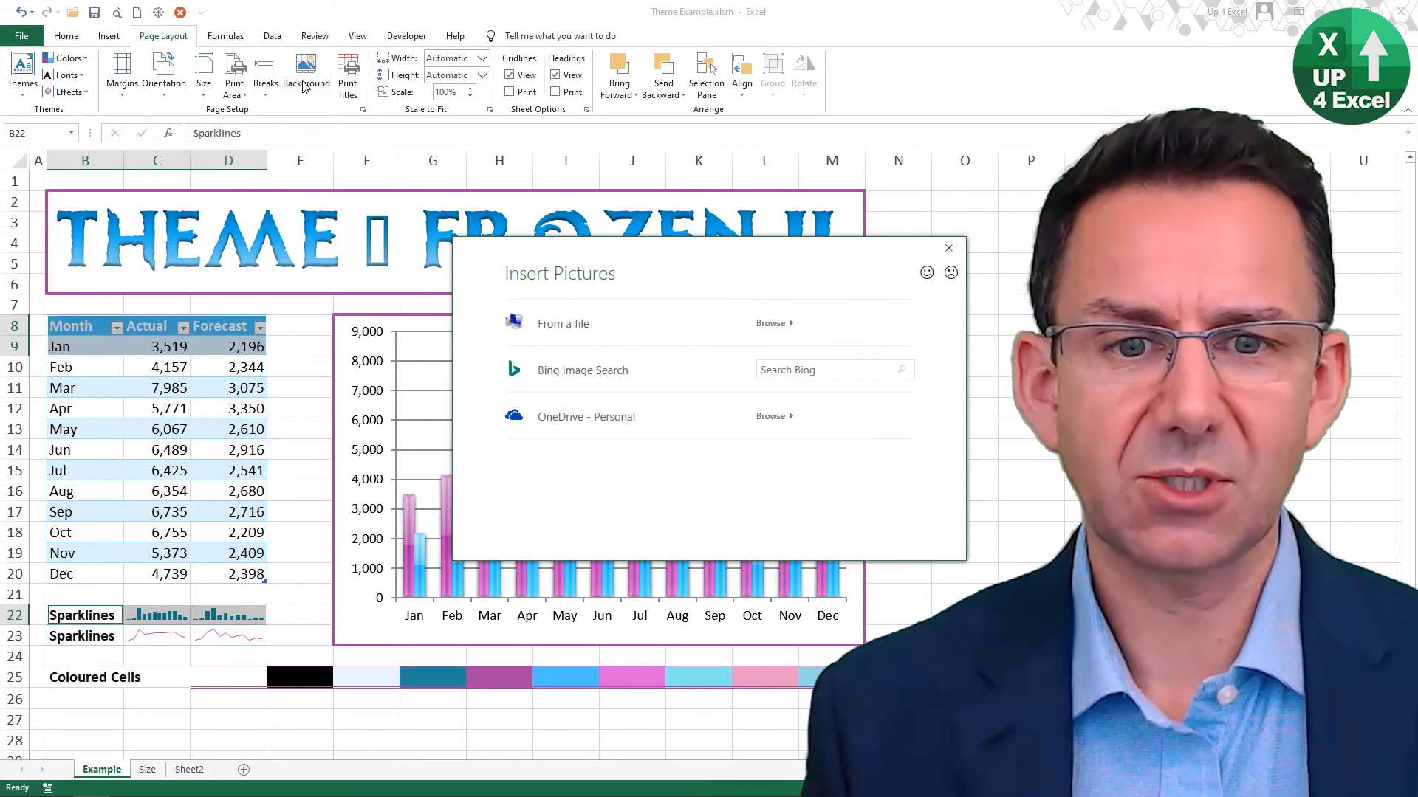
pyautogui.click(576, 325)
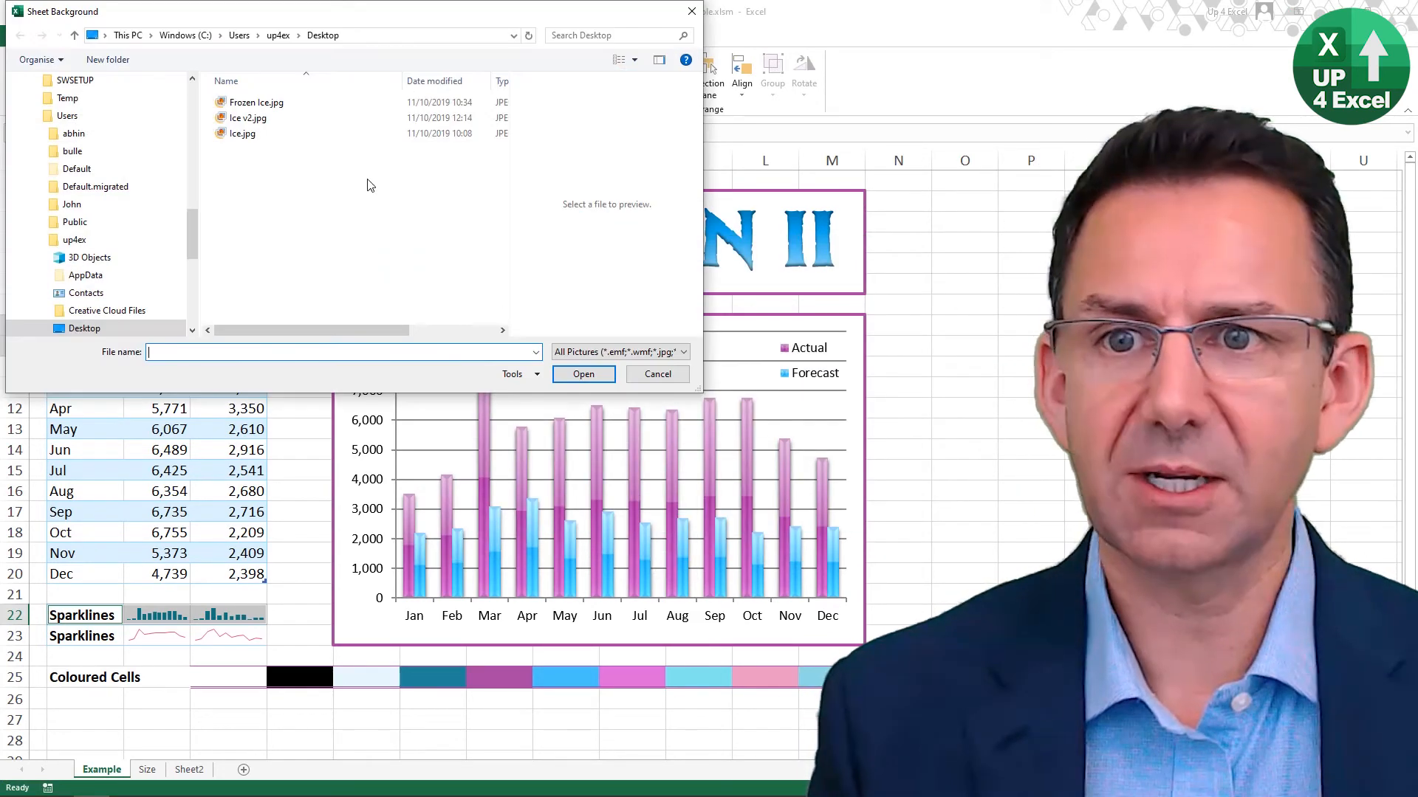
pyautogui.click(260, 120)
pyautogui.click(584, 373)
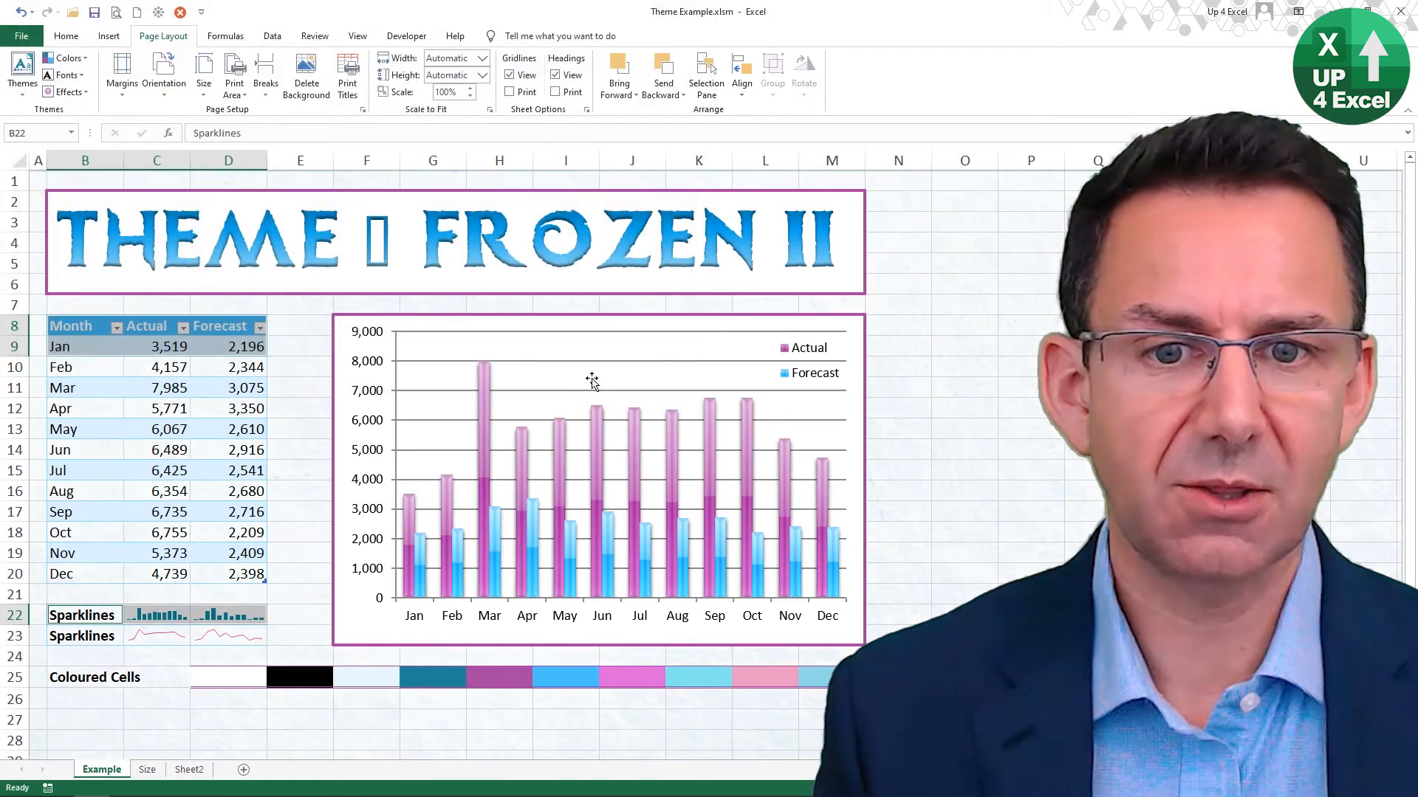